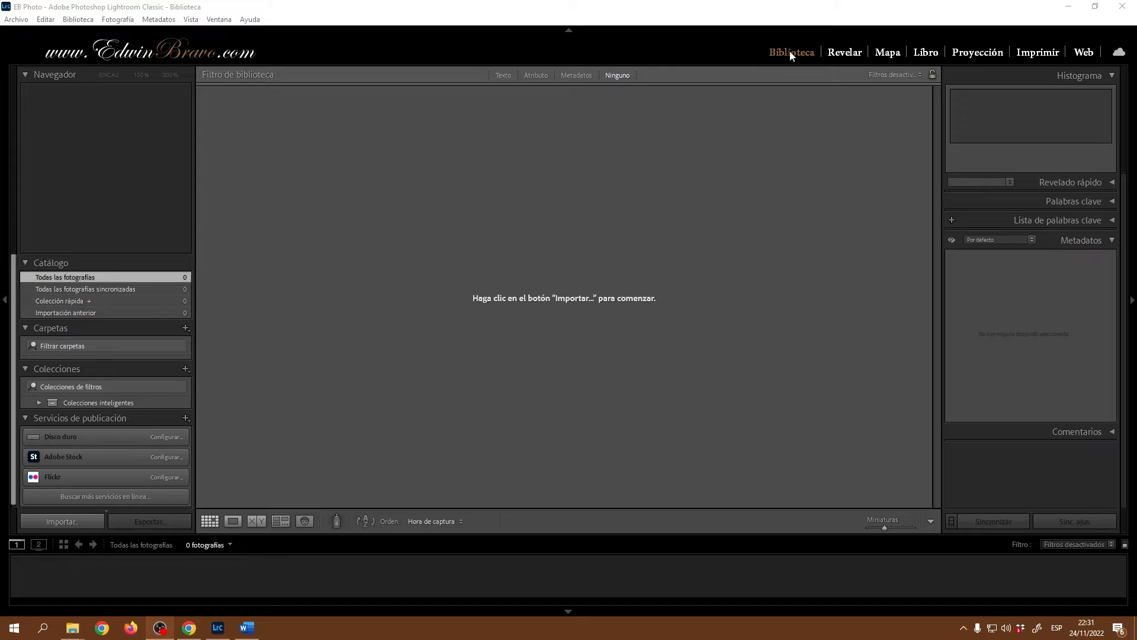
{"action": "left_click", "coordinate": [73, 520]}
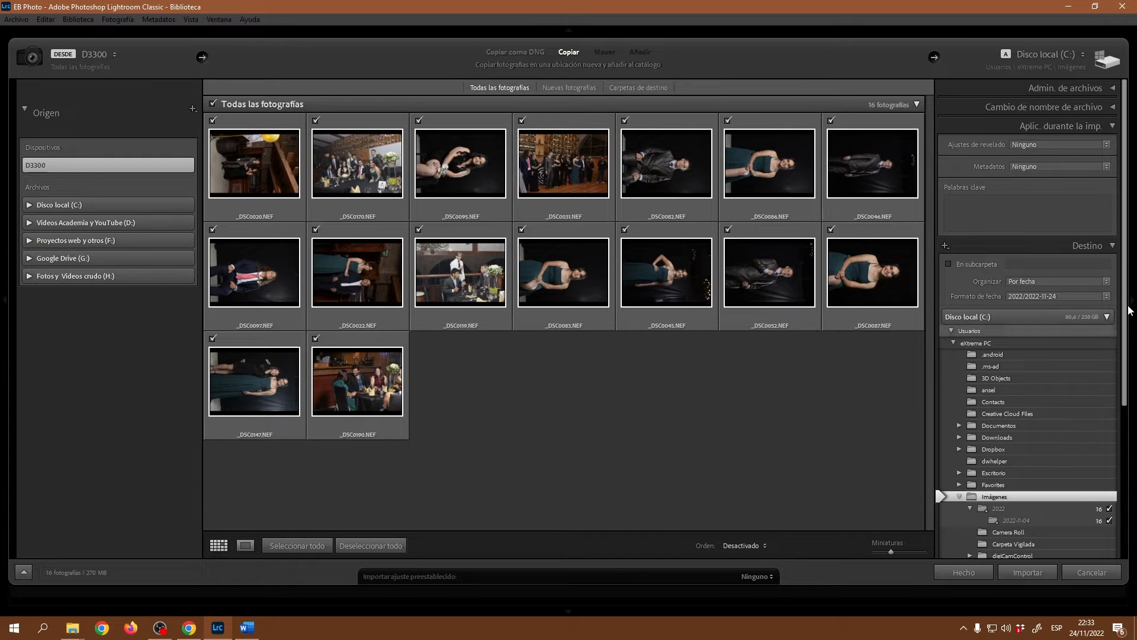
{"action": "left_click", "coordinate": [1107, 316]}
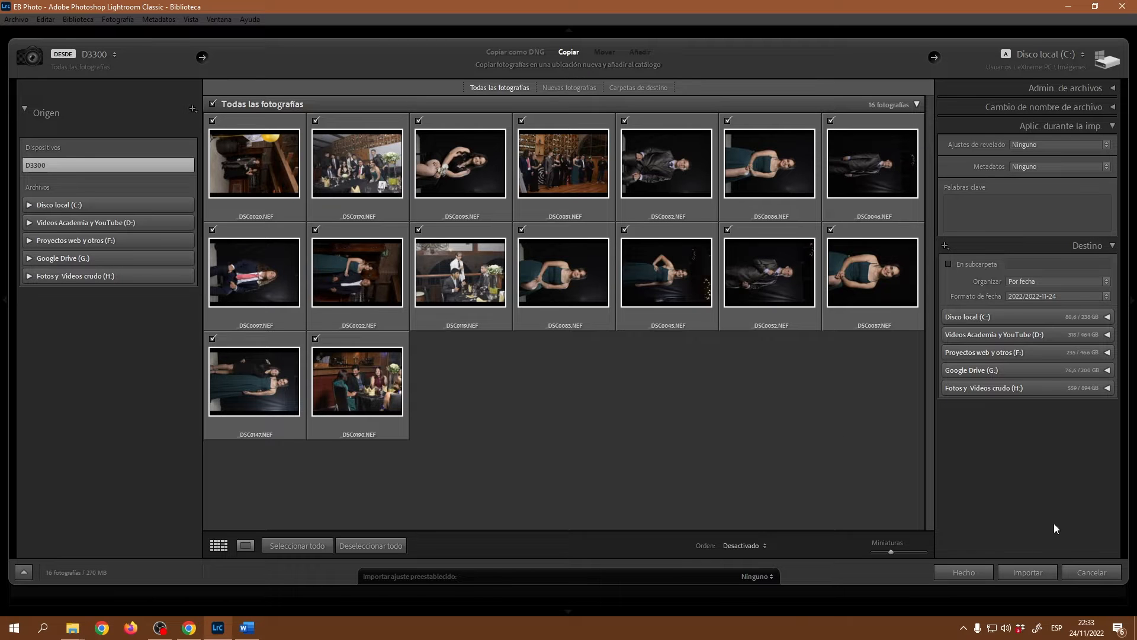
{"action": "left_click", "coordinate": [1094, 572]}
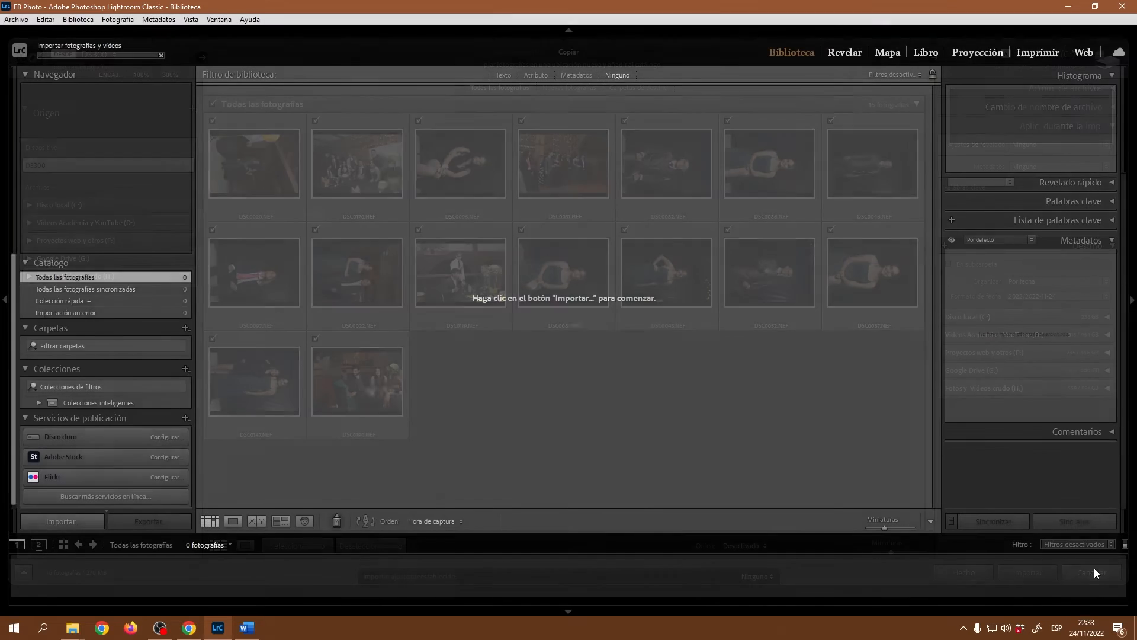
Step: Open the catalog settings and examine the Metadatos options, including automatic writing of changes to XMP
{"action": "left_click", "coordinate": [48, 19]}
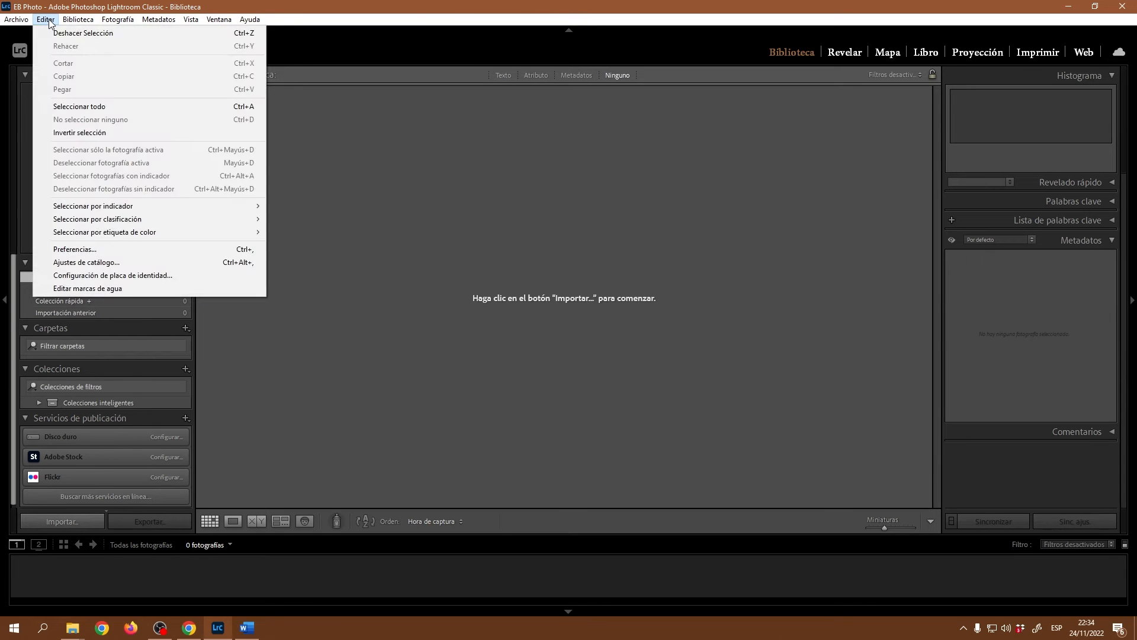
{"action": "left_click", "coordinate": [90, 262]}
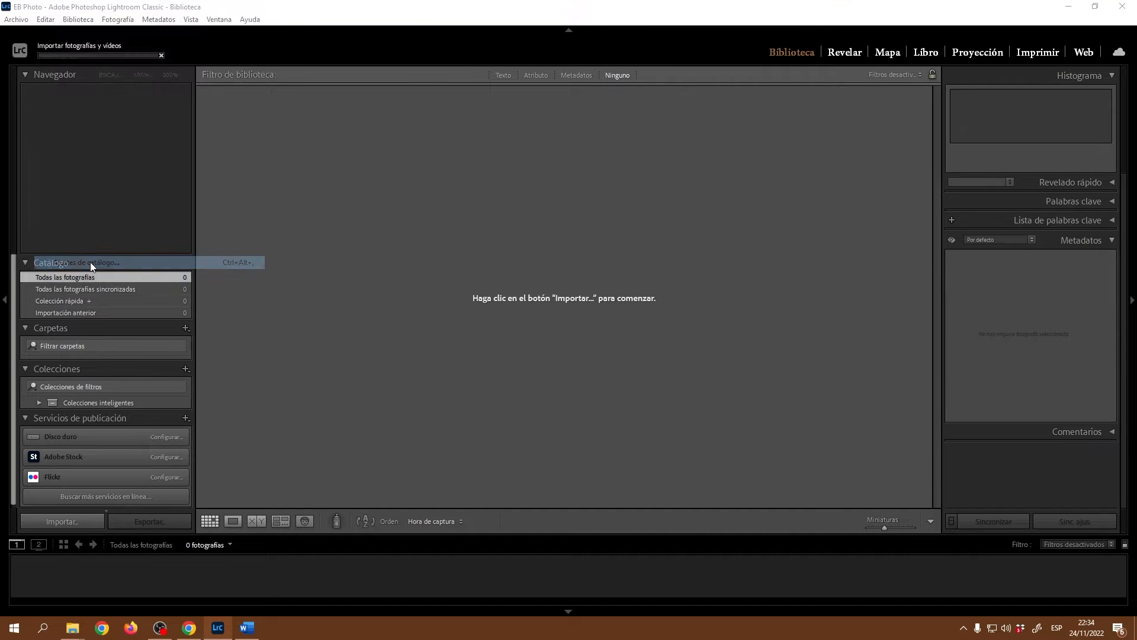
{"action": "left_click_drag", "start_coordinate": [673, 165], "coordinate": [672, 113]}
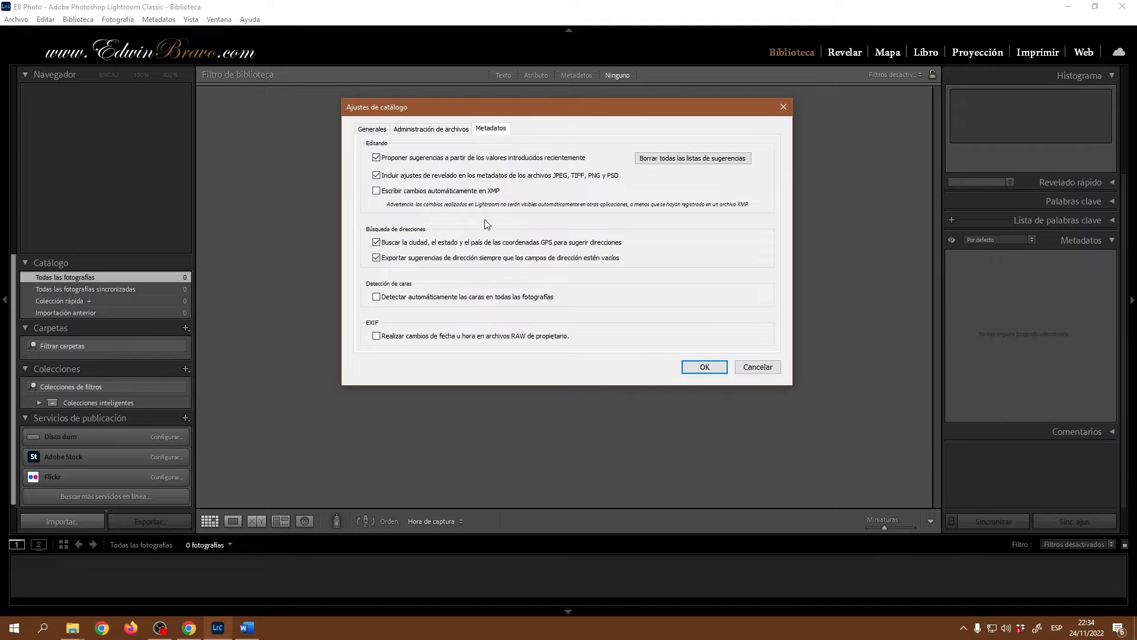
Step: Switch to File Explorer, inspect the image and sidecar files in the first subfolder of RAW > ALL, and dismiss the catalog settings
{"action": "left_click", "coordinate": [73, 629]}
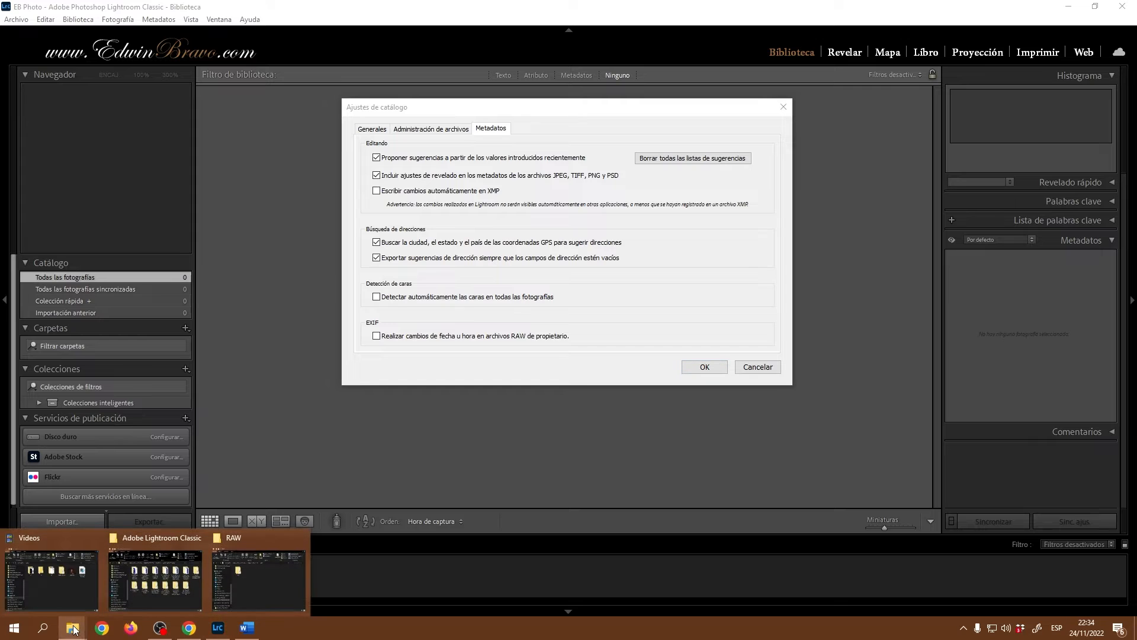
{"action": "left_click", "coordinate": [244, 575]}
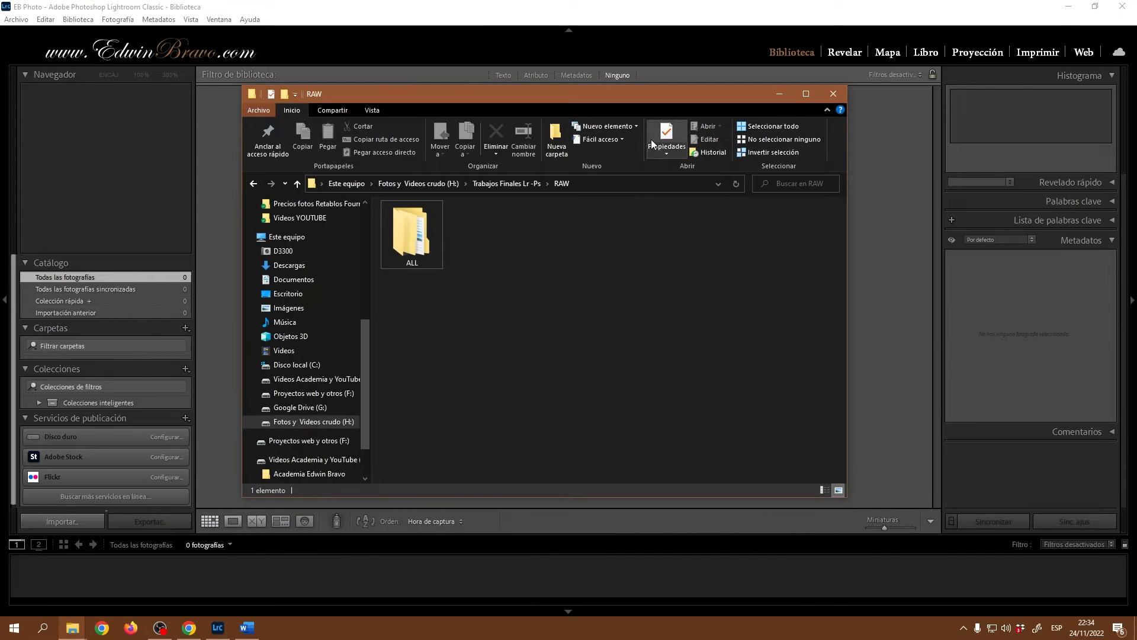
{"action": "left_click_drag", "start_coordinate": [695, 97], "coordinate": [959, 85]}
{"action": "double_click", "coordinate": [678, 222]}
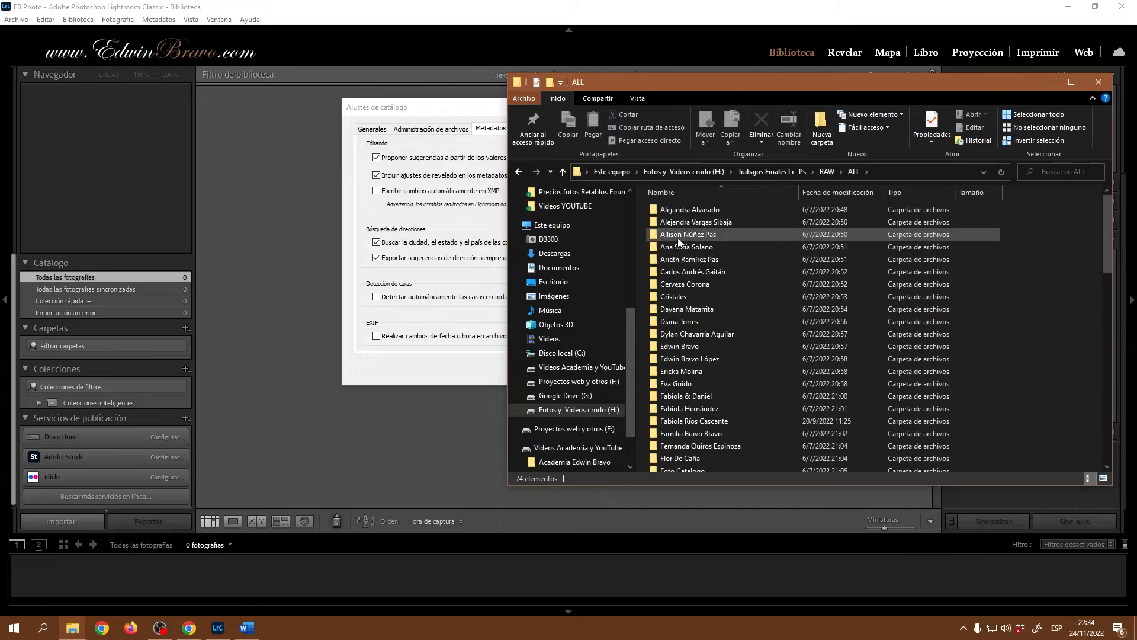
{"action": "double_click", "coordinate": [692, 211]}
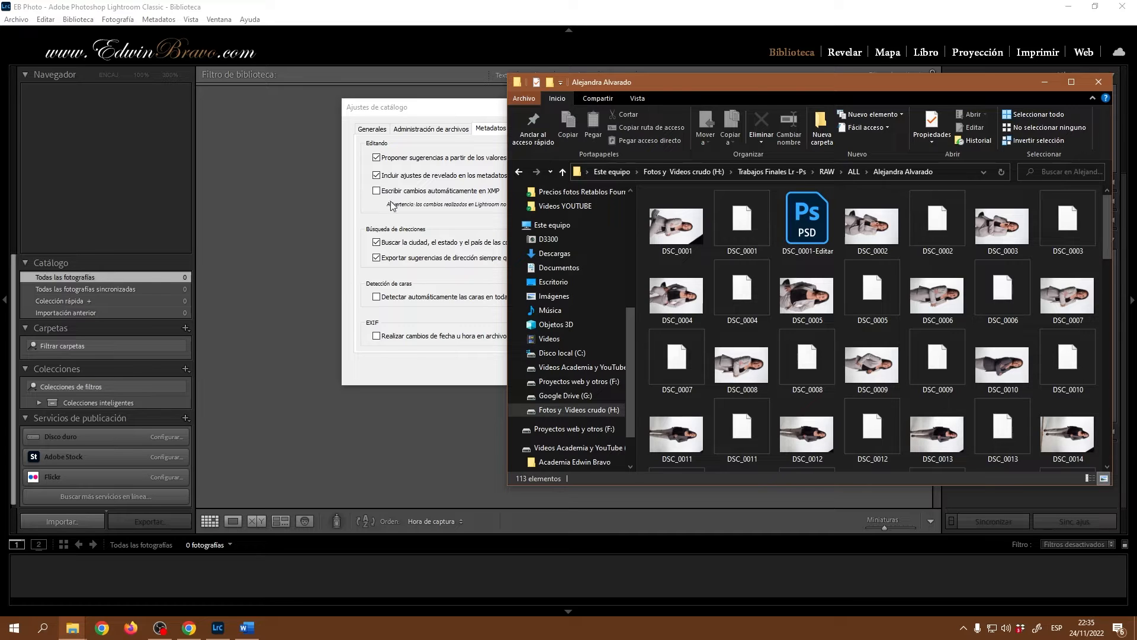
{"action": "left_click", "coordinate": [433, 112]}
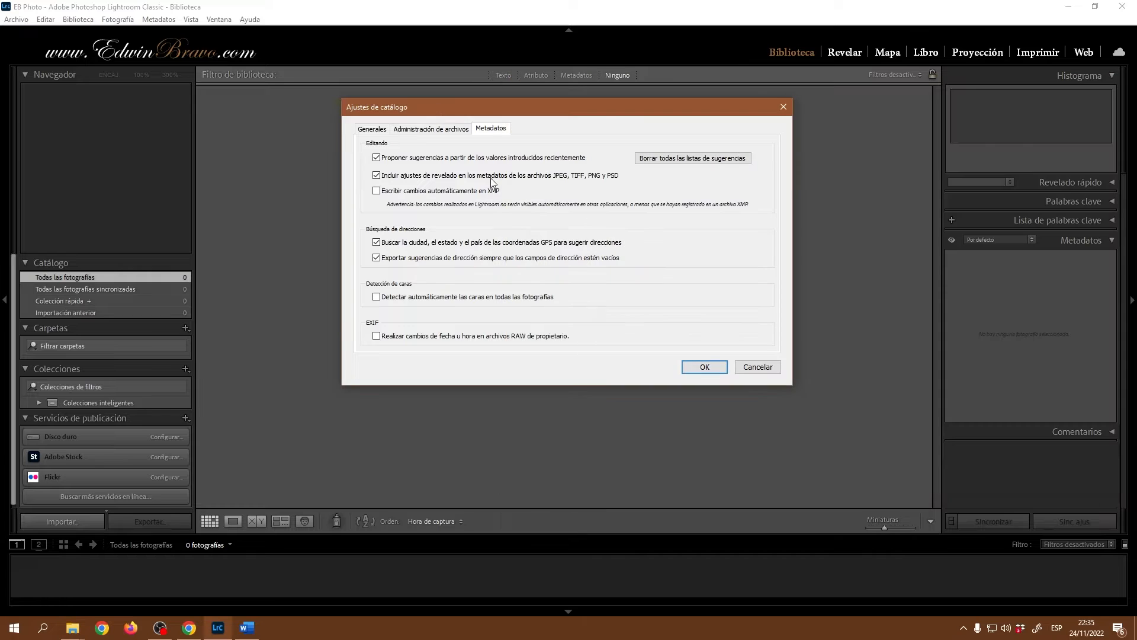
{"action": "left_click", "coordinate": [744, 363]}
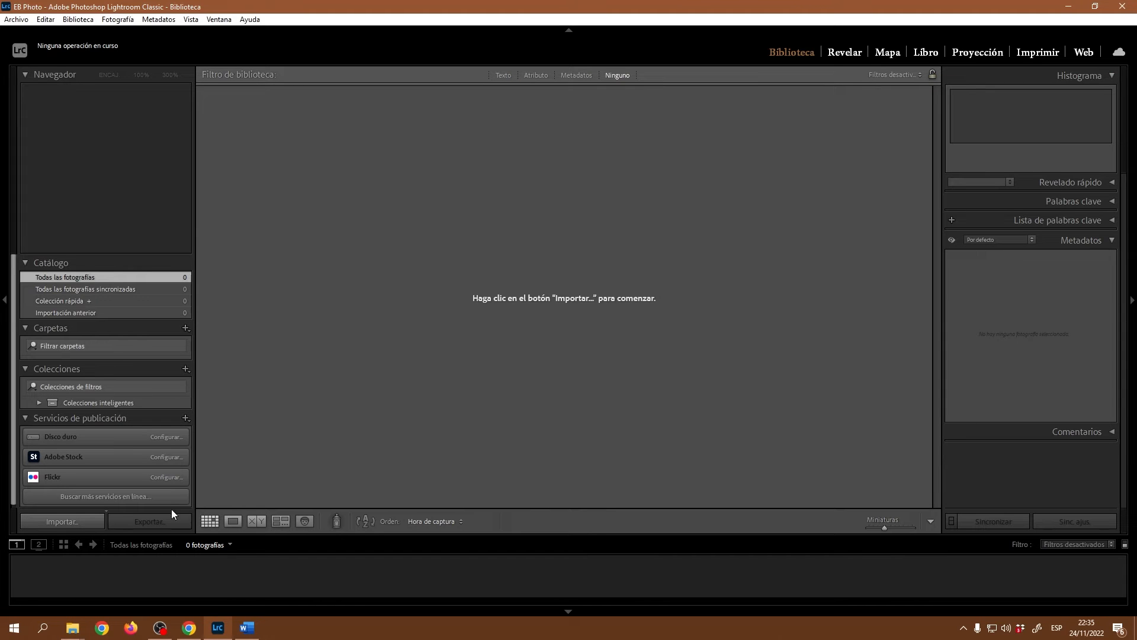
Step: Start an import from the D3300 with Copiar como DNG and compare it with the photo folder's files in File Explorer
{"action": "left_click", "coordinate": [87, 525]}
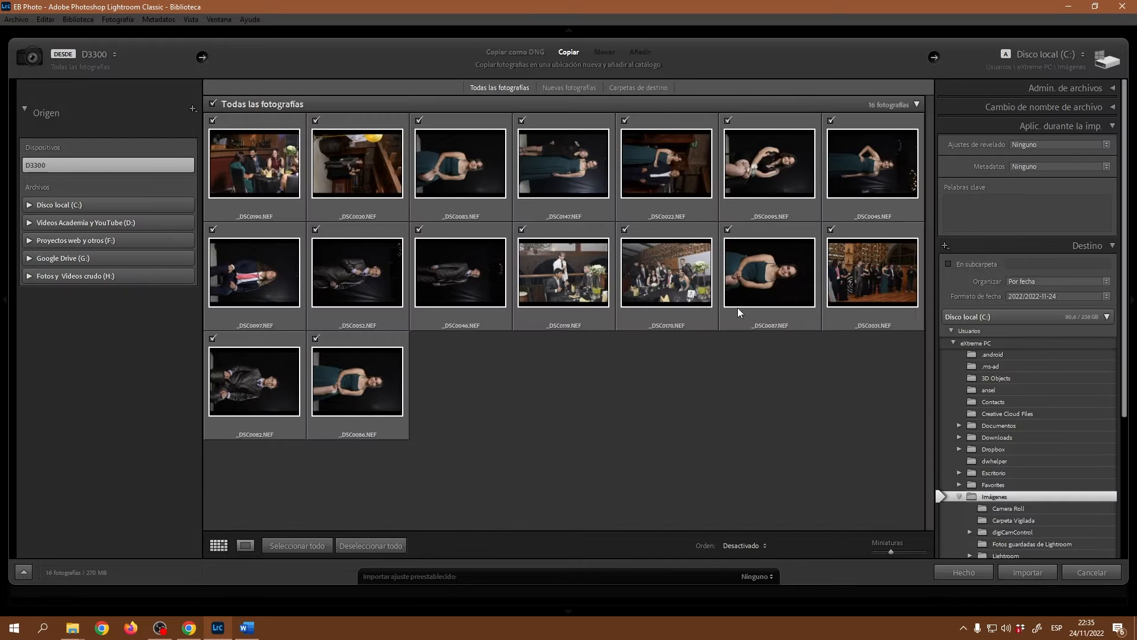
{"action": "left_click", "coordinate": [532, 51]}
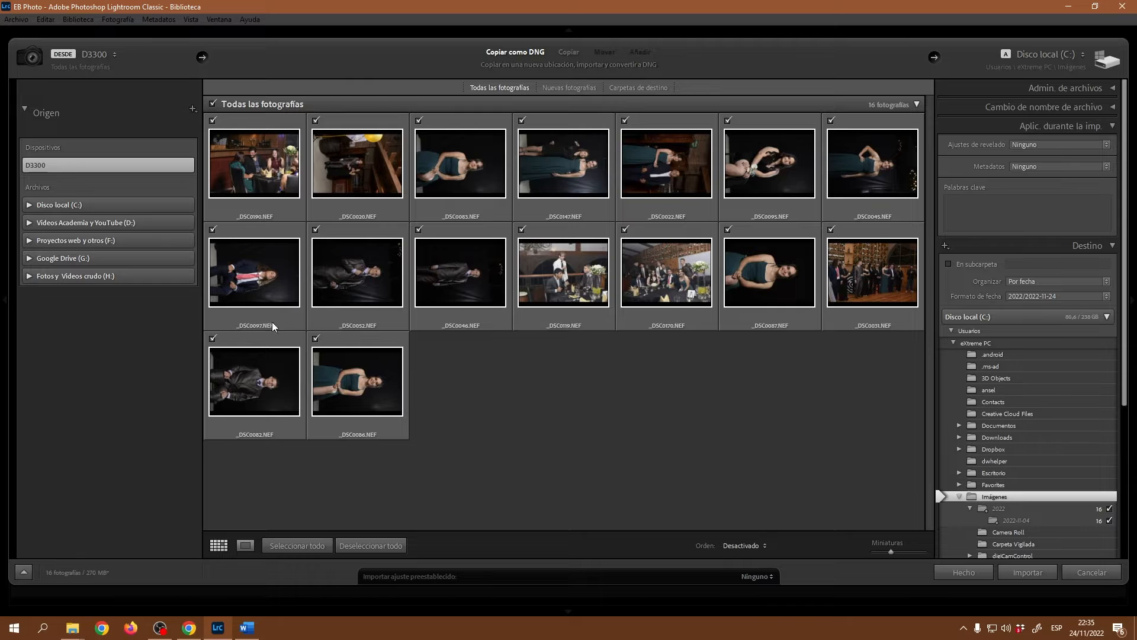
{"action": "mouse_move", "coordinate": [76, 632]}
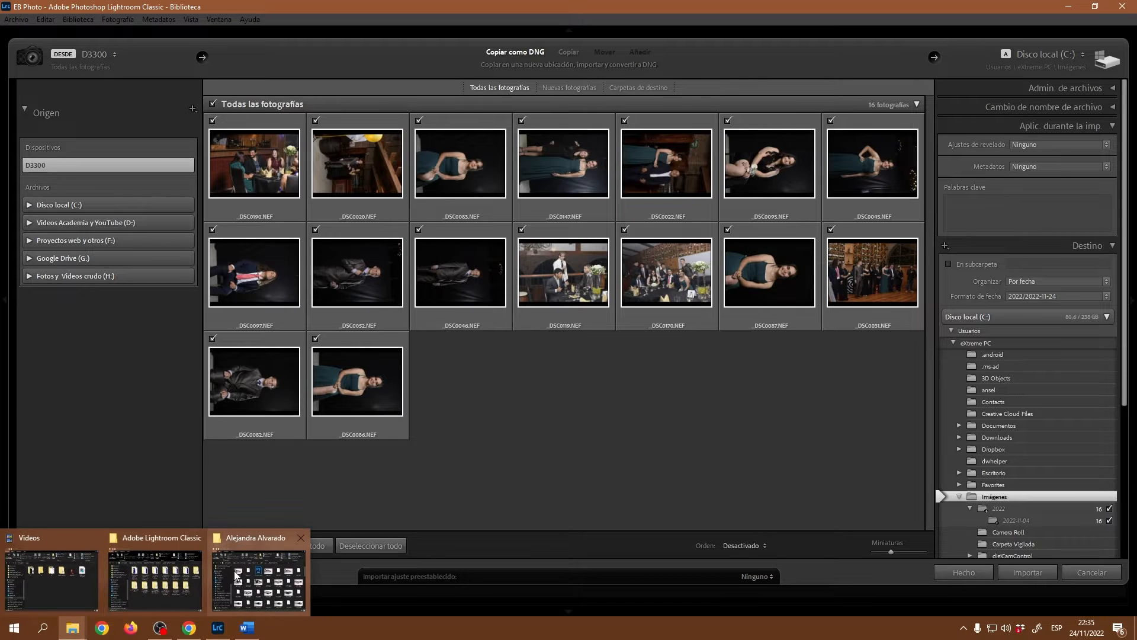
{"action": "left_click", "coordinate": [234, 570]}
{"action": "mouse_move", "coordinate": [751, 234]}
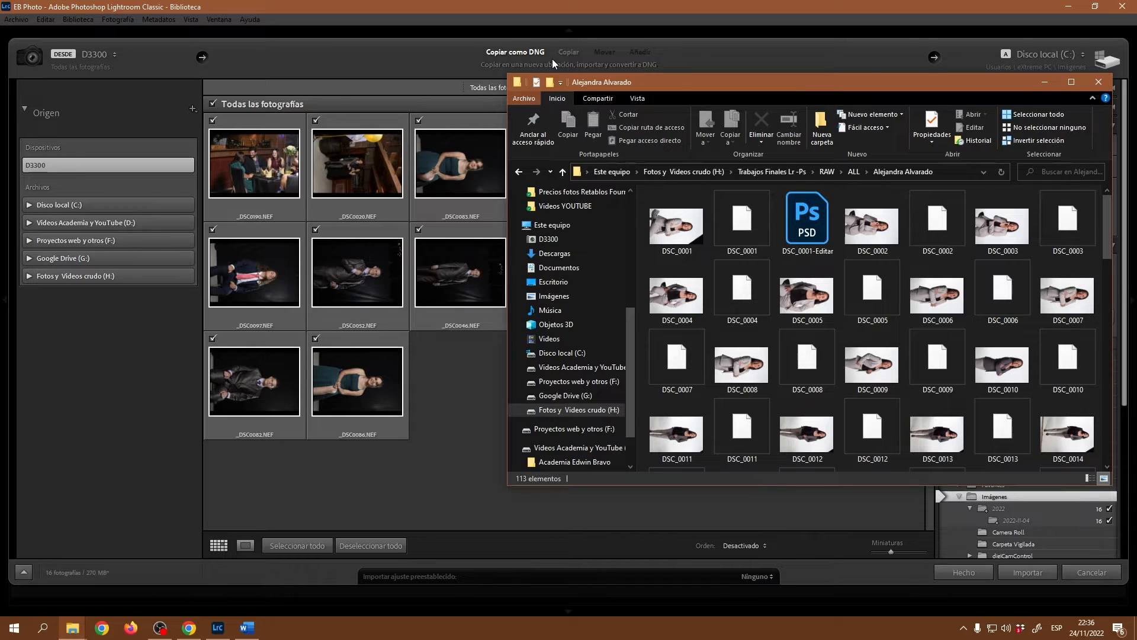
{"action": "left_click", "coordinate": [1046, 82]}
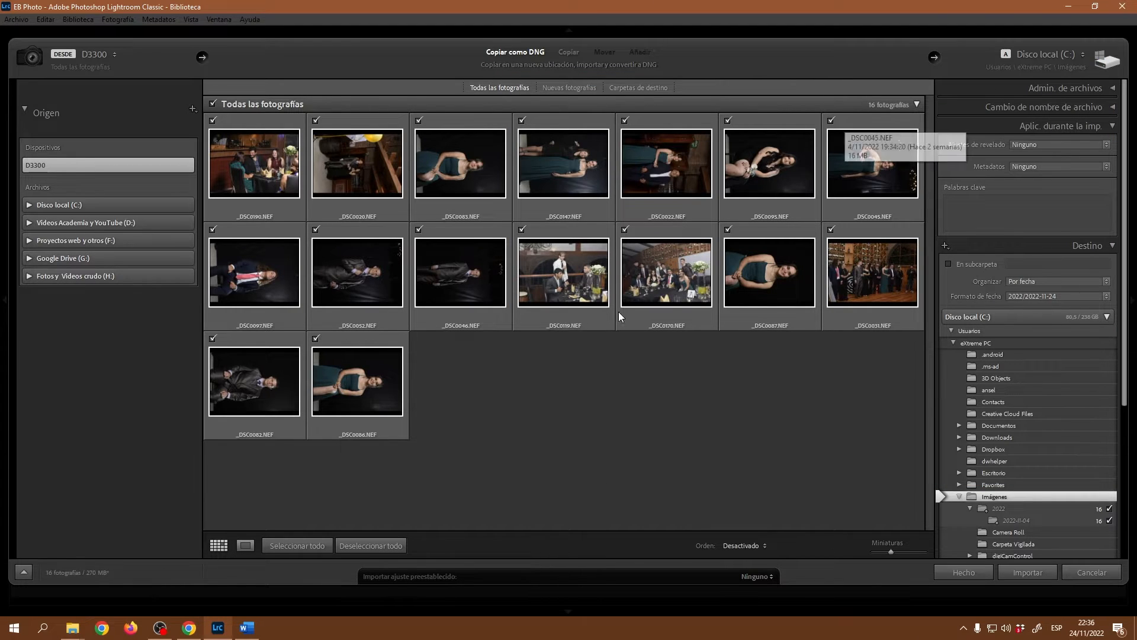
Step: Alternate the import method between Copiar como DNG and Copiar, ending on Copiar
{"action": "left_click", "coordinate": [570, 53]}
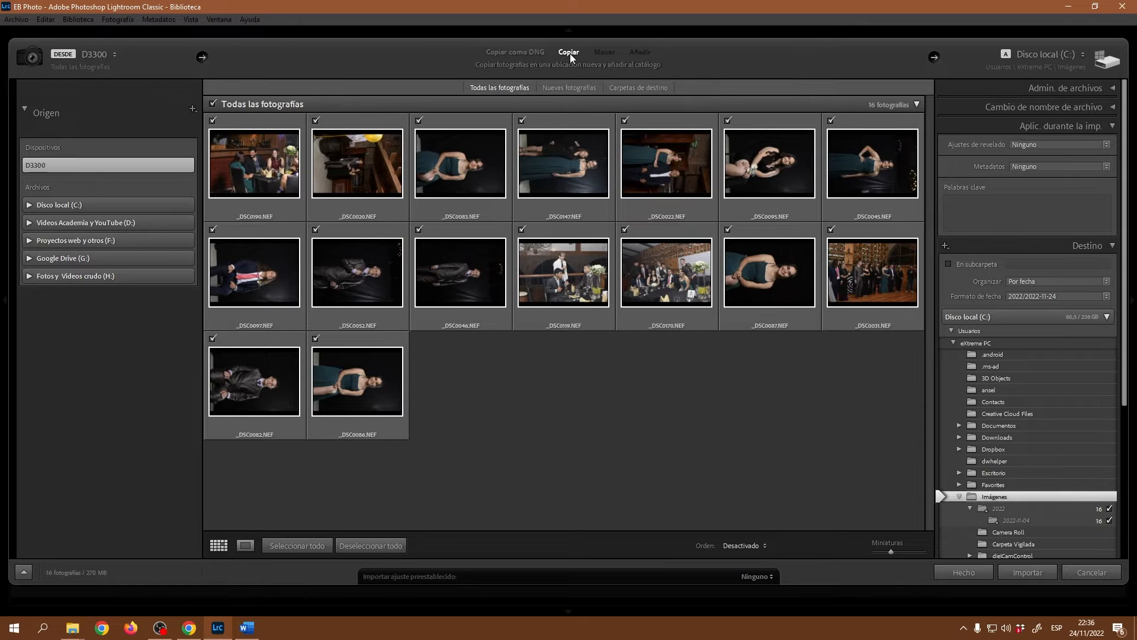
{"action": "left_click", "coordinate": [523, 52]}
{"action": "left_click", "coordinate": [571, 51]}
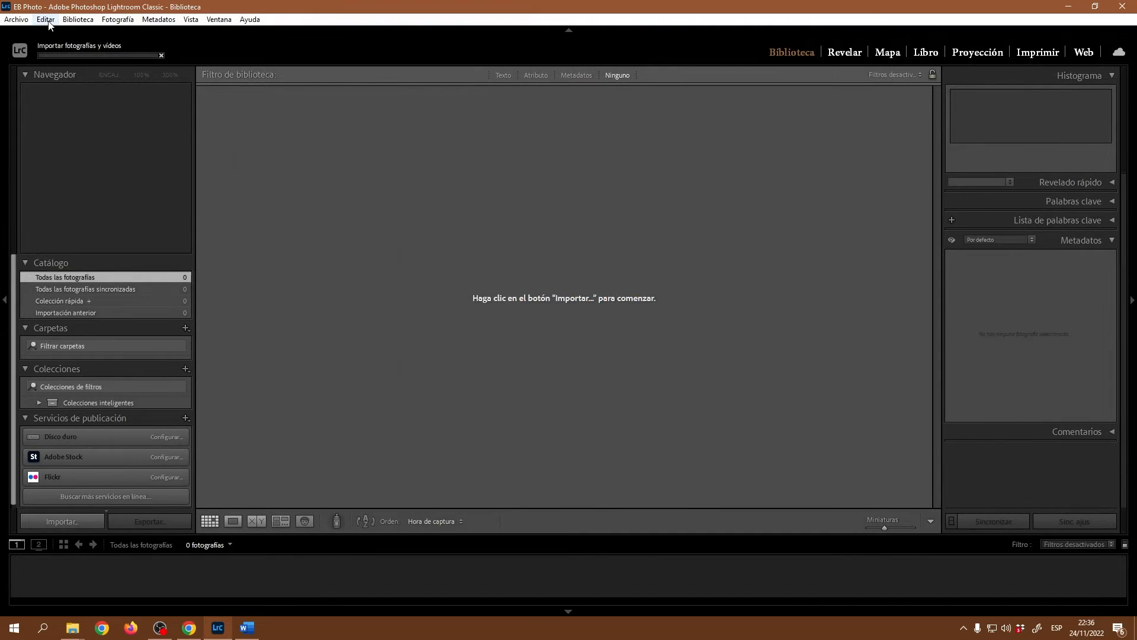
Step: Review the automatic XMP writing option in the catalog settings alongside the sidecar files in File Explorer, and cancel without changes
{"action": "left_click", "coordinate": [48, 21]}
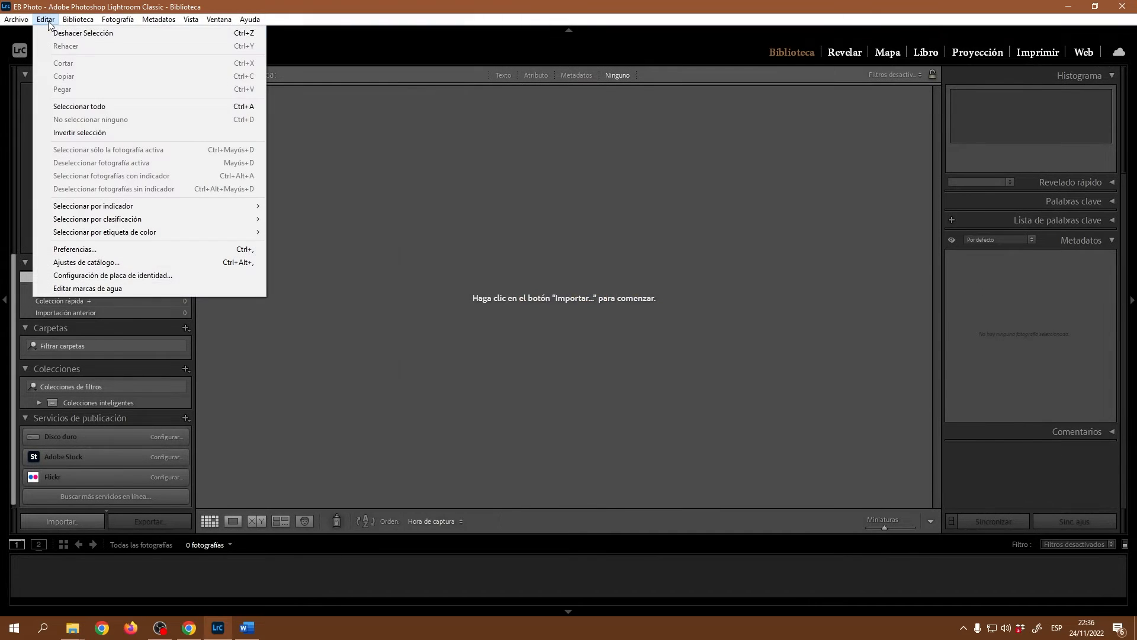
{"action": "left_click", "coordinate": [94, 264]}
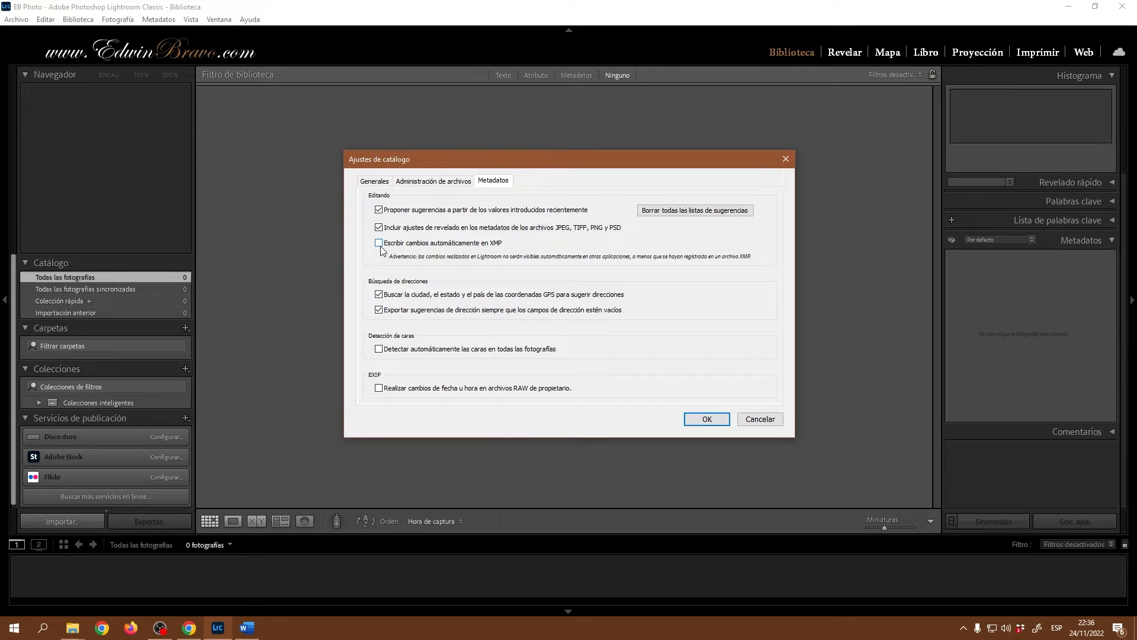
{"action": "mouse_move", "coordinate": [72, 628]}
{"action": "left_click", "coordinate": [276, 569]}
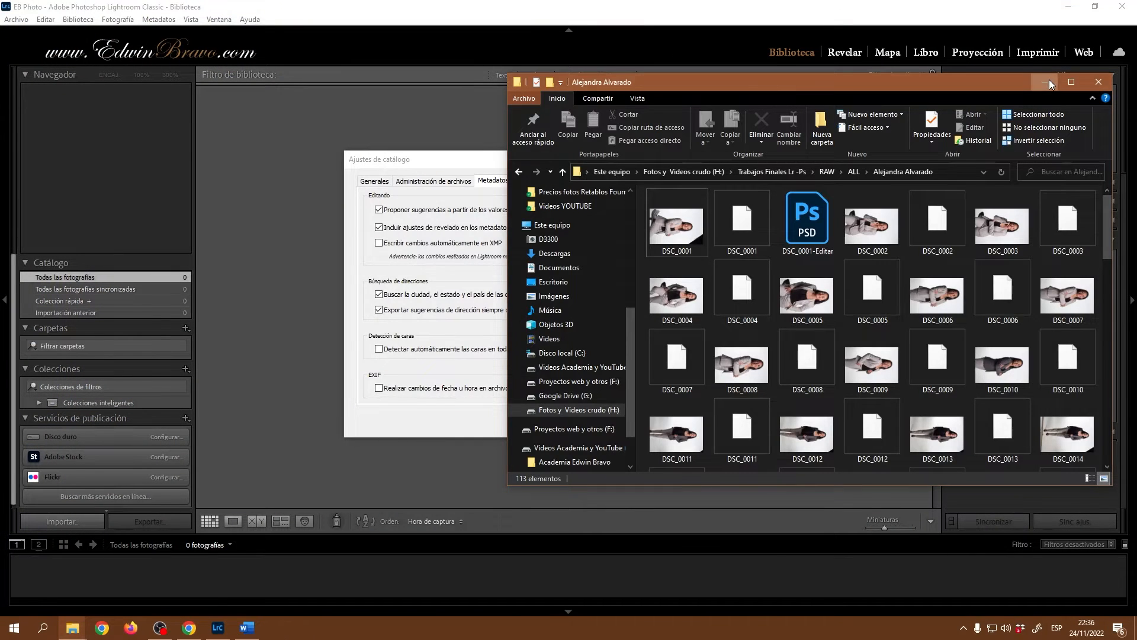
{"action": "left_click", "coordinate": [1050, 79]}
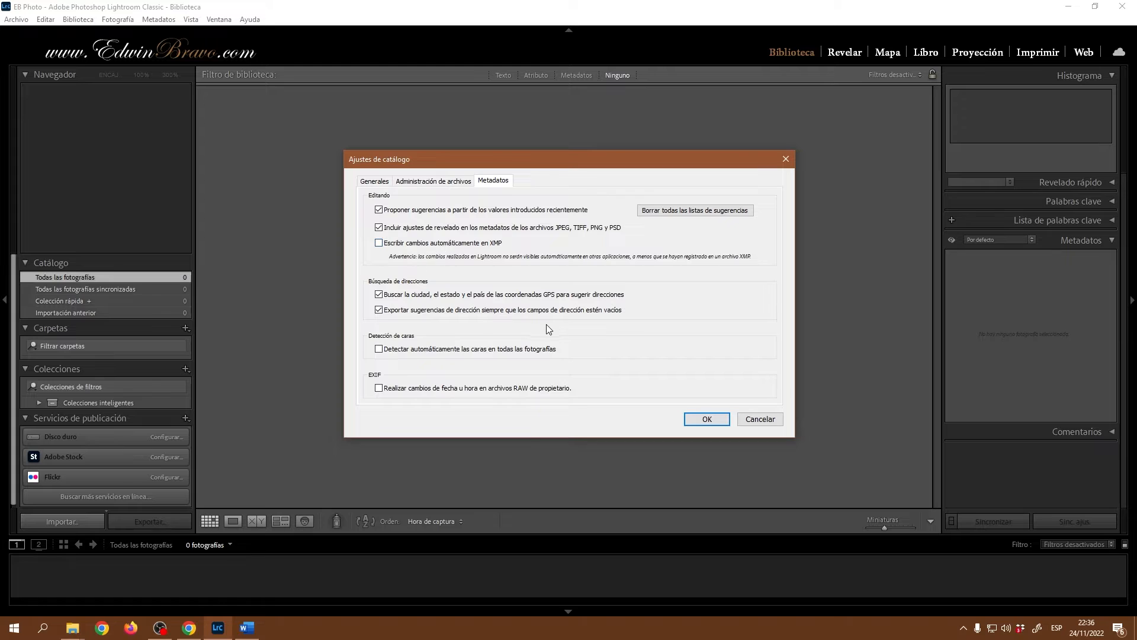
{"action": "left_click", "coordinate": [760, 419]}
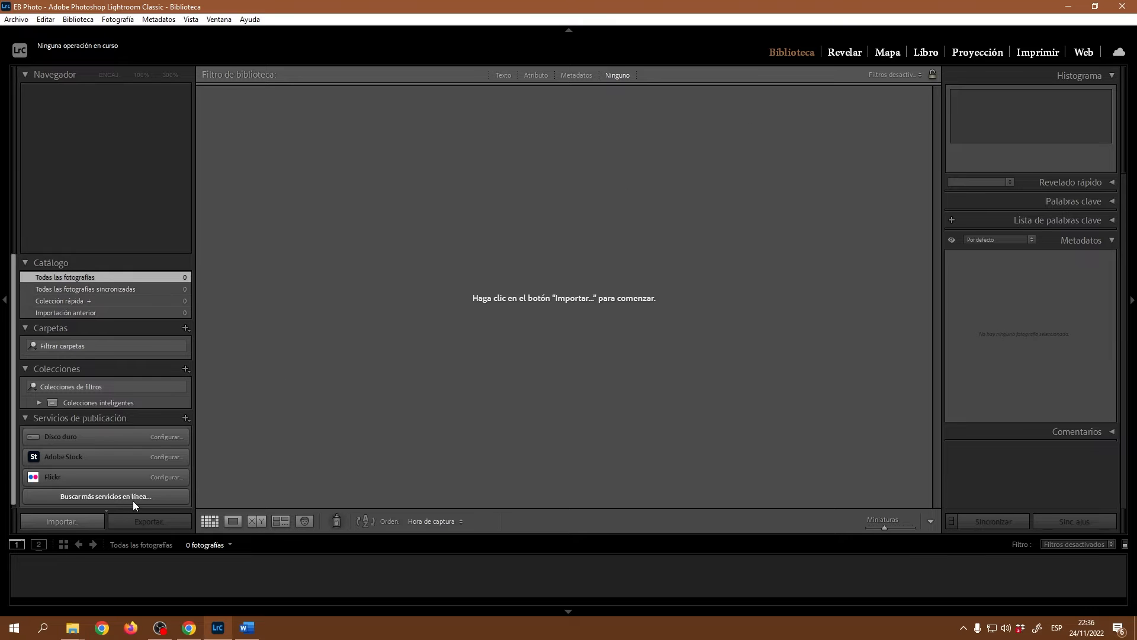
Step: Start importing the D3300 photos with Copiar como DNG and collapse the Aplic. durante la imp. and Destino sections
{"action": "left_click", "coordinate": [67, 521]}
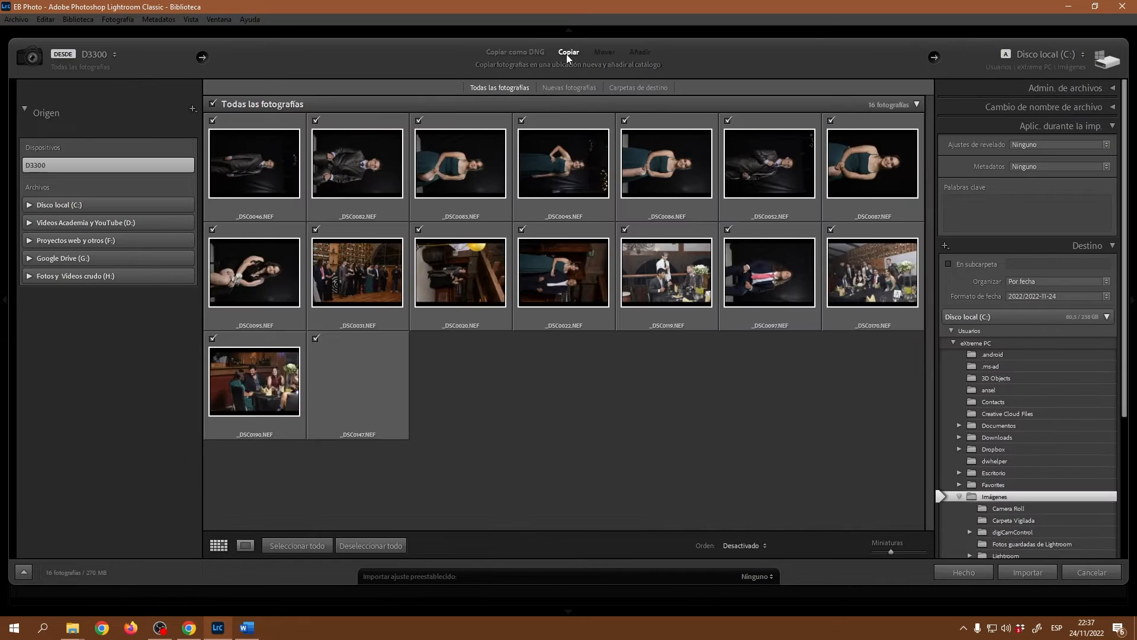
{"action": "left_click", "coordinate": [520, 55]}
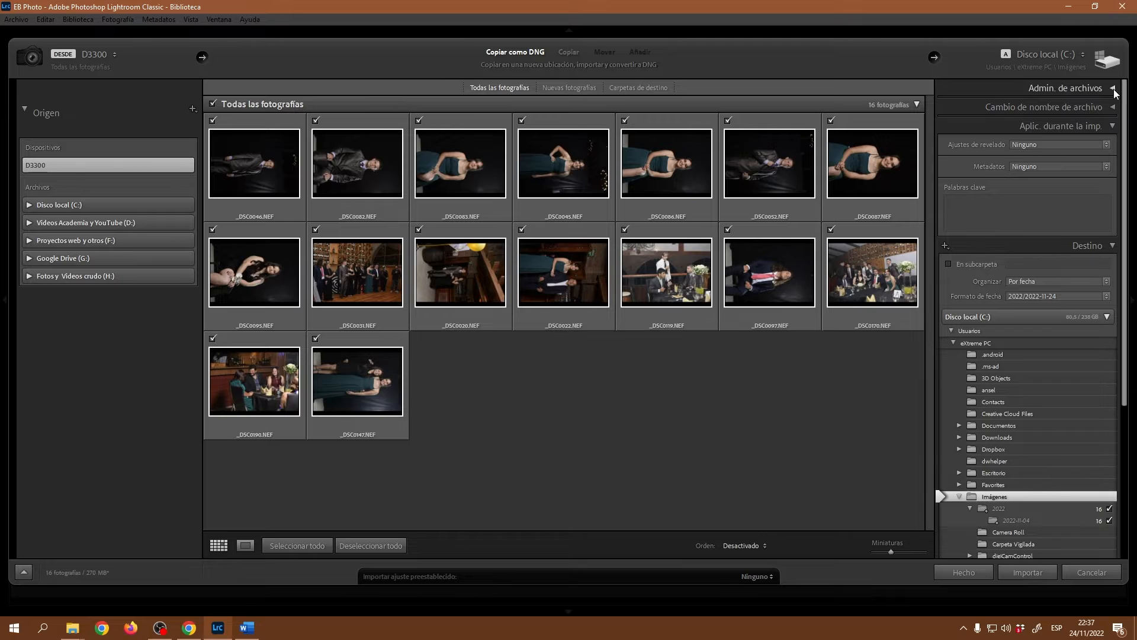
{"action": "left_click", "coordinate": [1113, 127]}
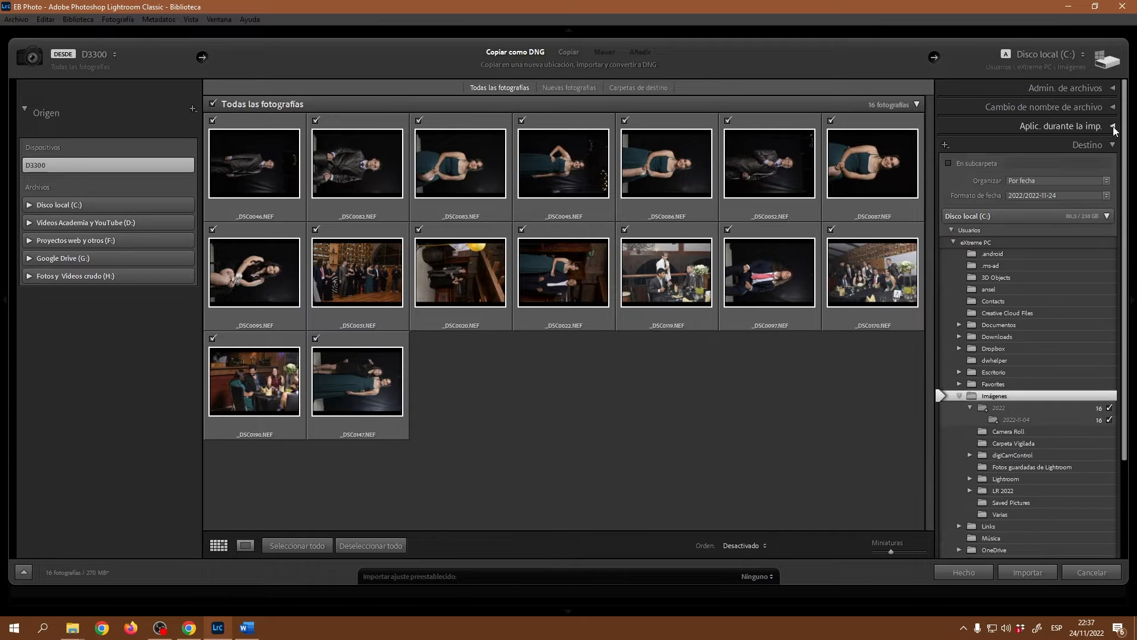
{"action": "left_click", "coordinate": [1113, 146]}
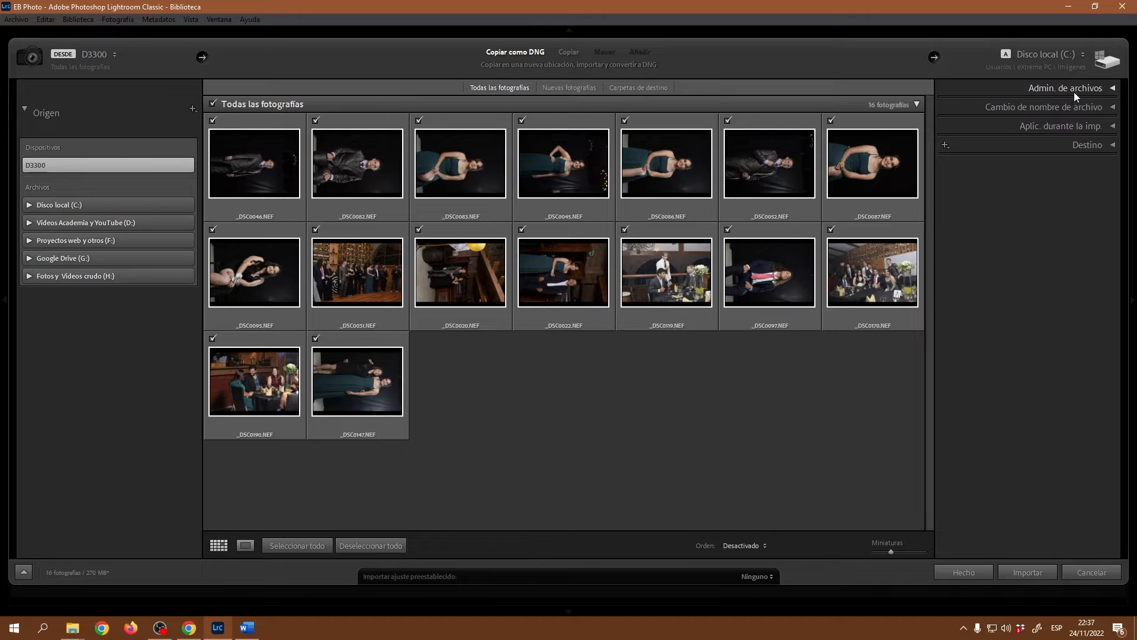
Step: Set Crear previsualizaciones to Estándar in the file handling options of the import
{"action": "left_click", "coordinate": [1114, 90]}
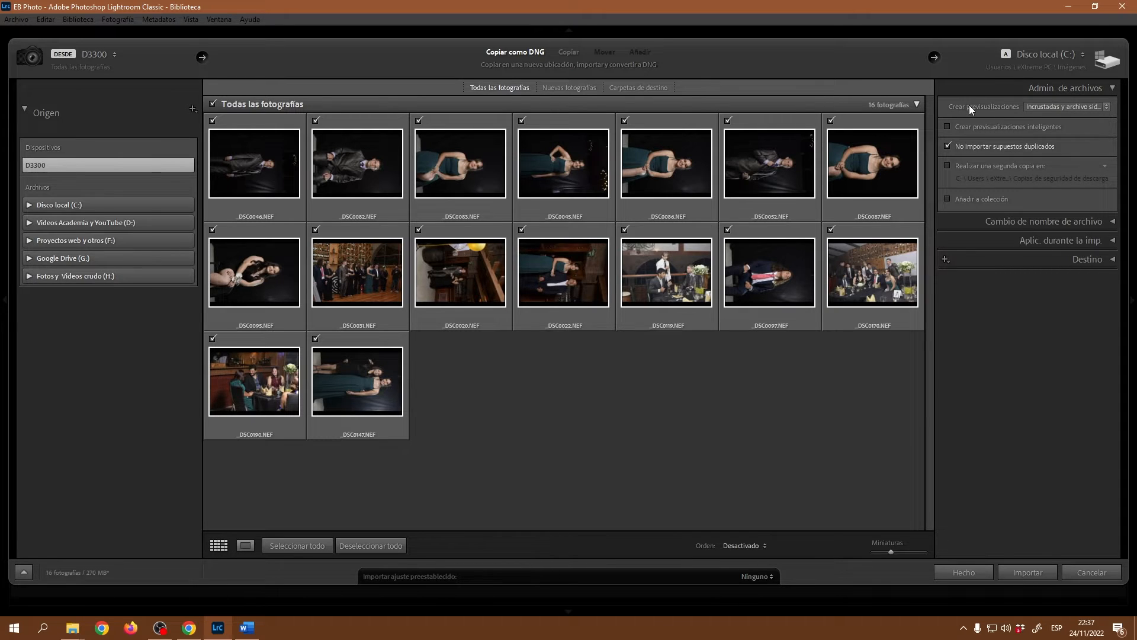
{"action": "left_click", "coordinate": [1105, 107]}
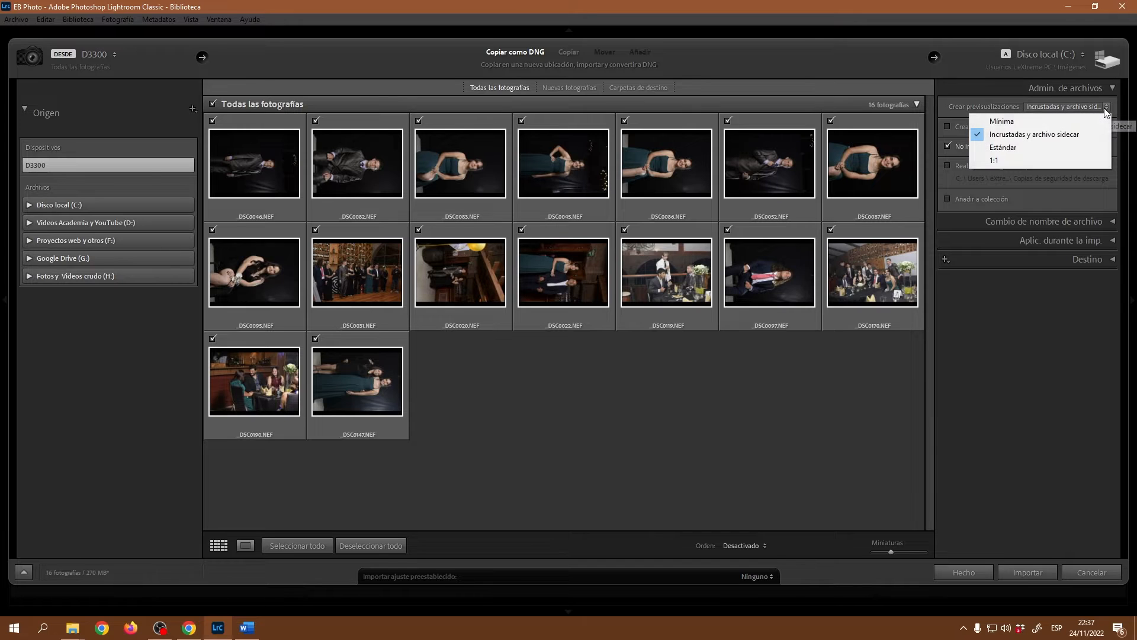
{"action": "left_click", "coordinate": [1000, 149]}
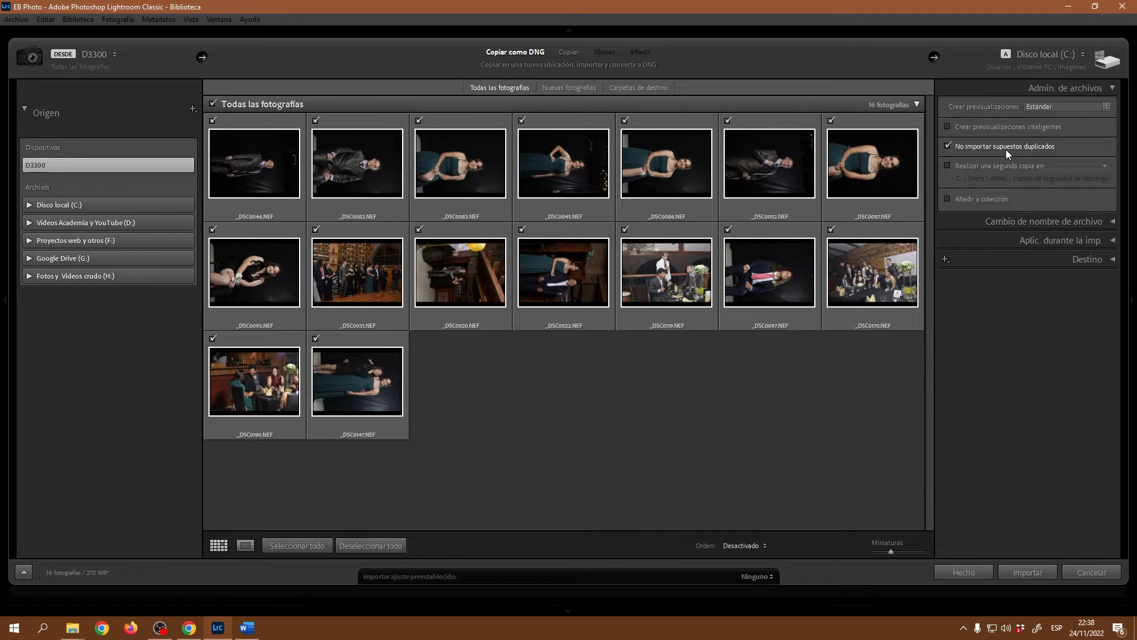
{"action": "left_click", "coordinate": [1075, 110]}
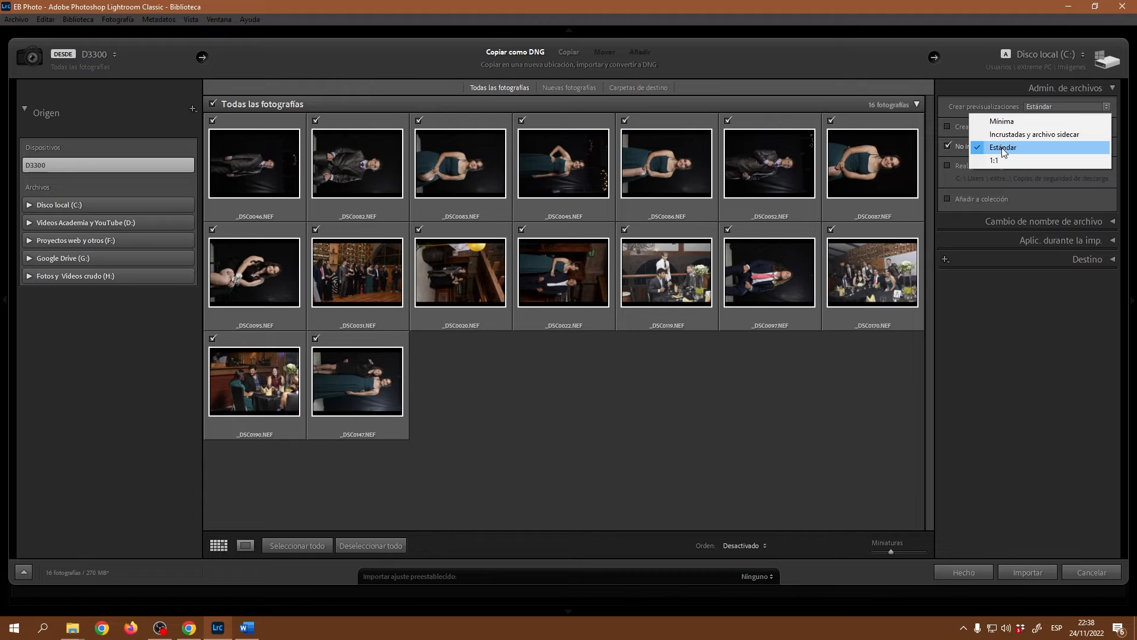
{"action": "left_click", "coordinate": [1004, 152]}
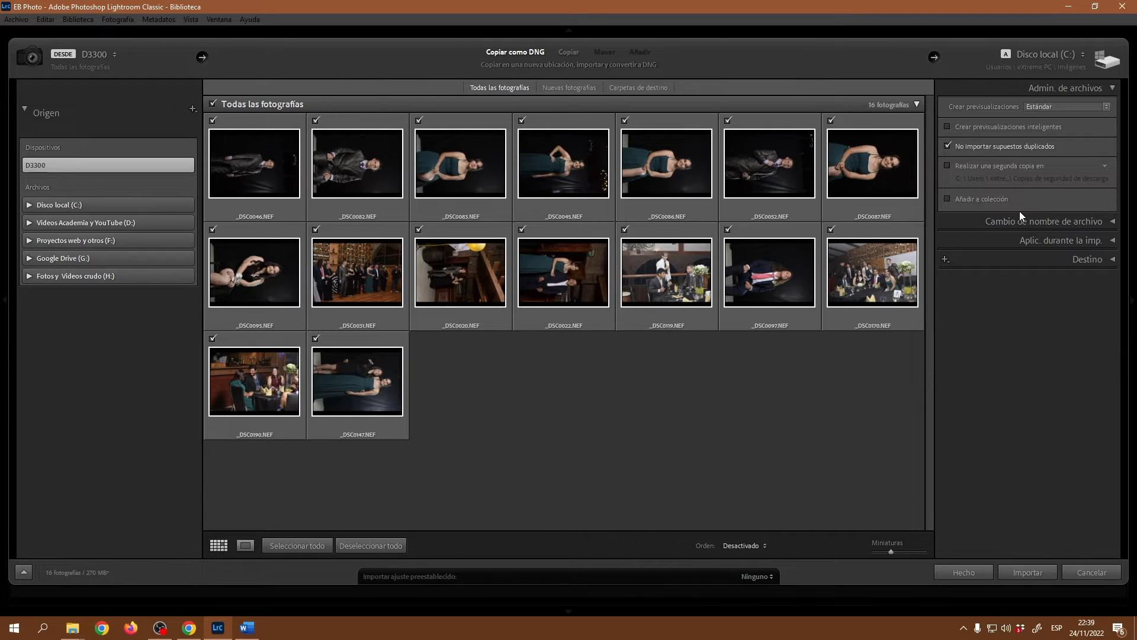
Step: Enable Cambiar nombre de archivos for the import with the Nombre de archivo template, and collapse the file renaming section
{"action": "left_click", "coordinate": [1107, 87]}
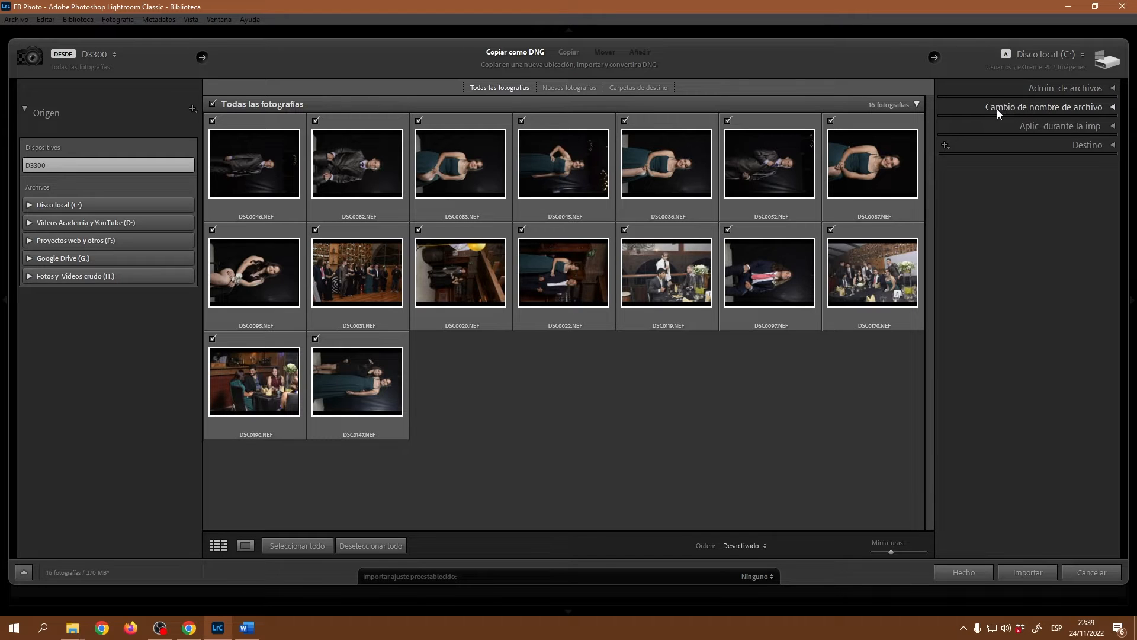
{"action": "left_click", "coordinate": [1111, 108]}
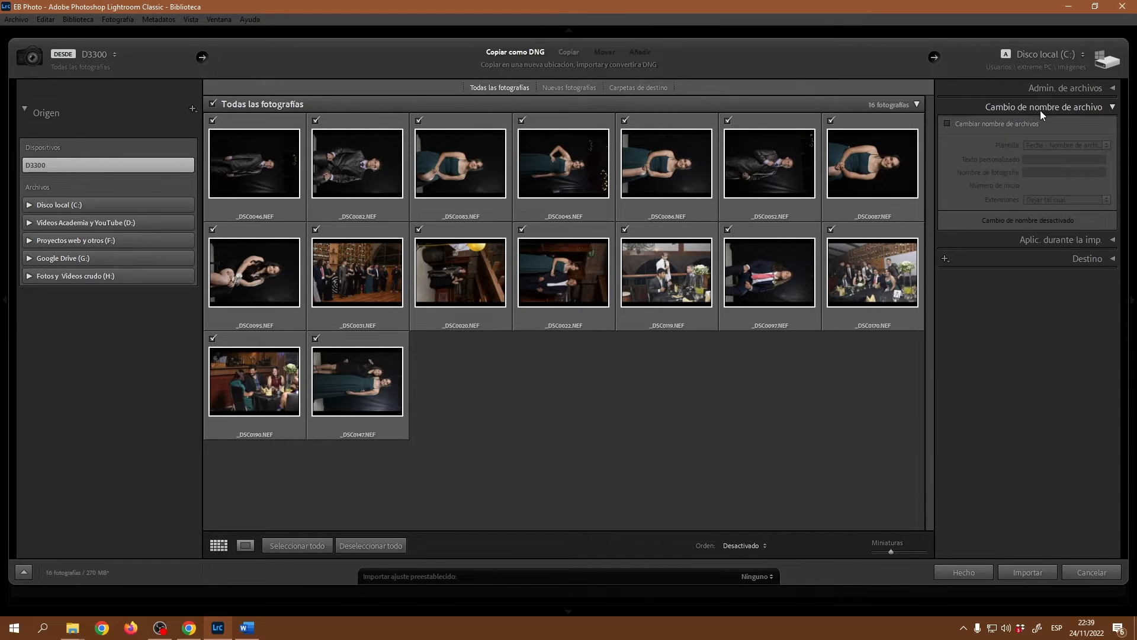
{"action": "left_click", "coordinate": [947, 124]}
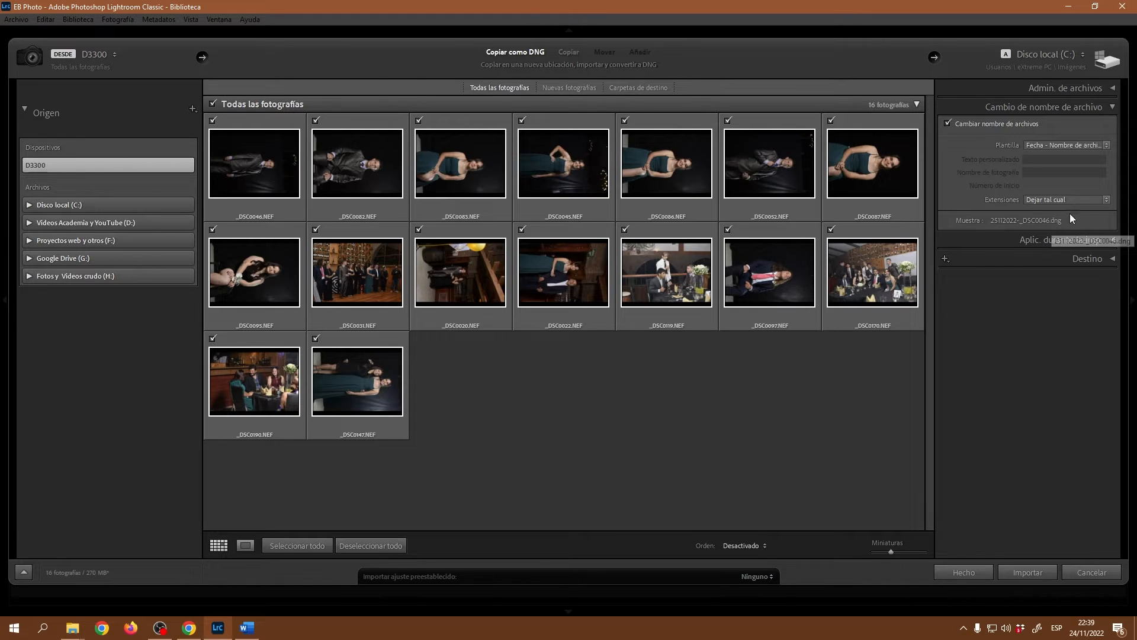
{"action": "left_click", "coordinate": [1106, 145]}
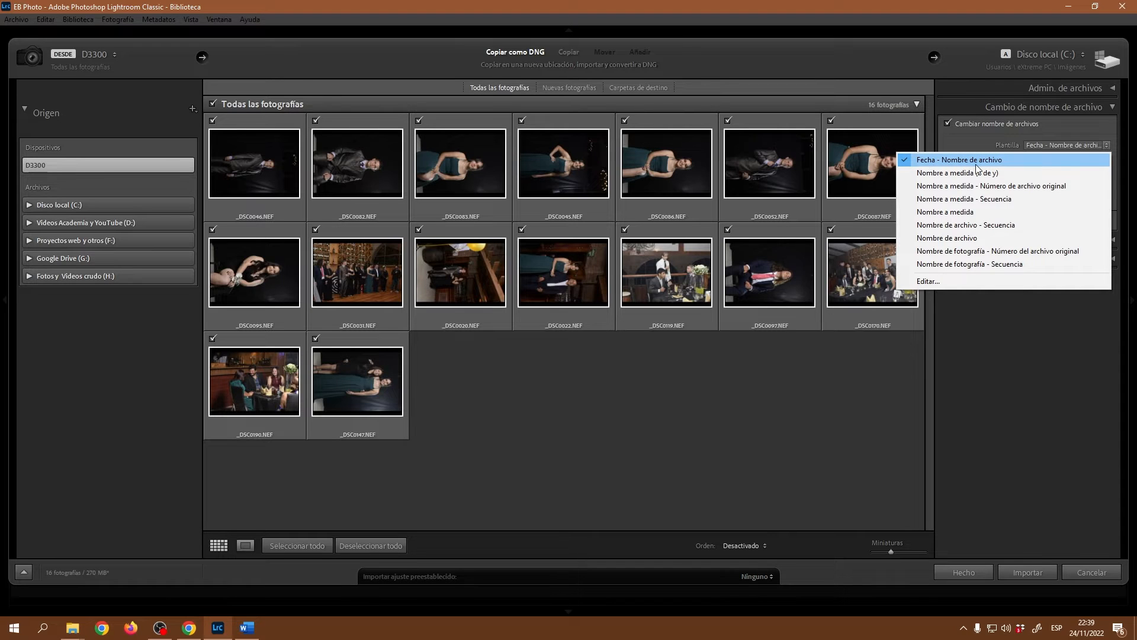
{"action": "left_click", "coordinate": [1062, 333]}
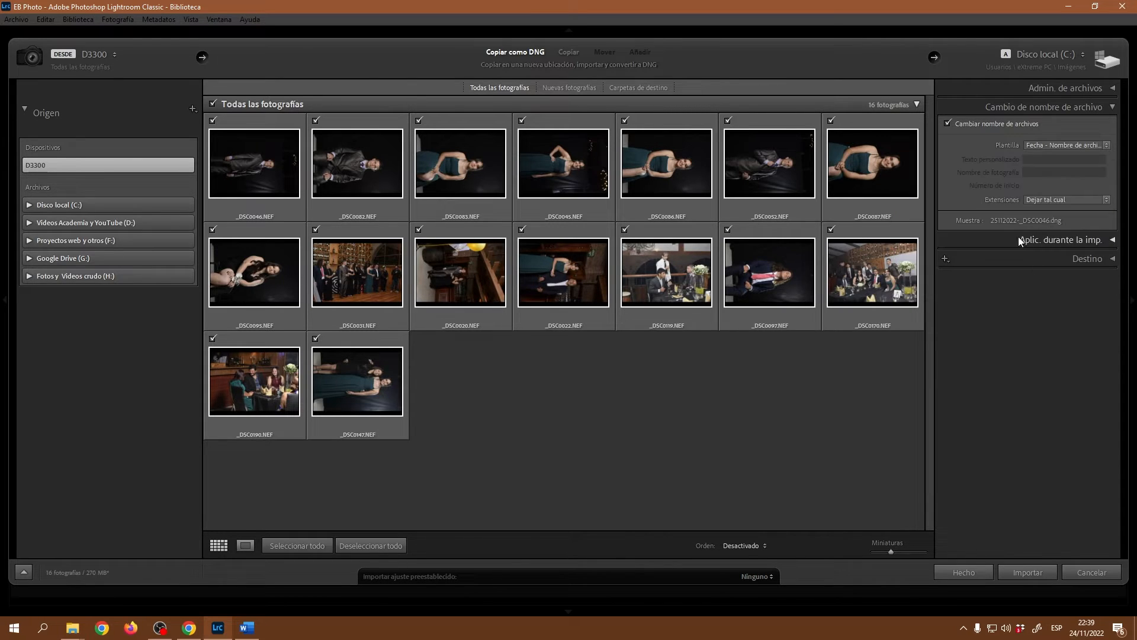
{"action": "left_click", "coordinate": [1105, 146]}
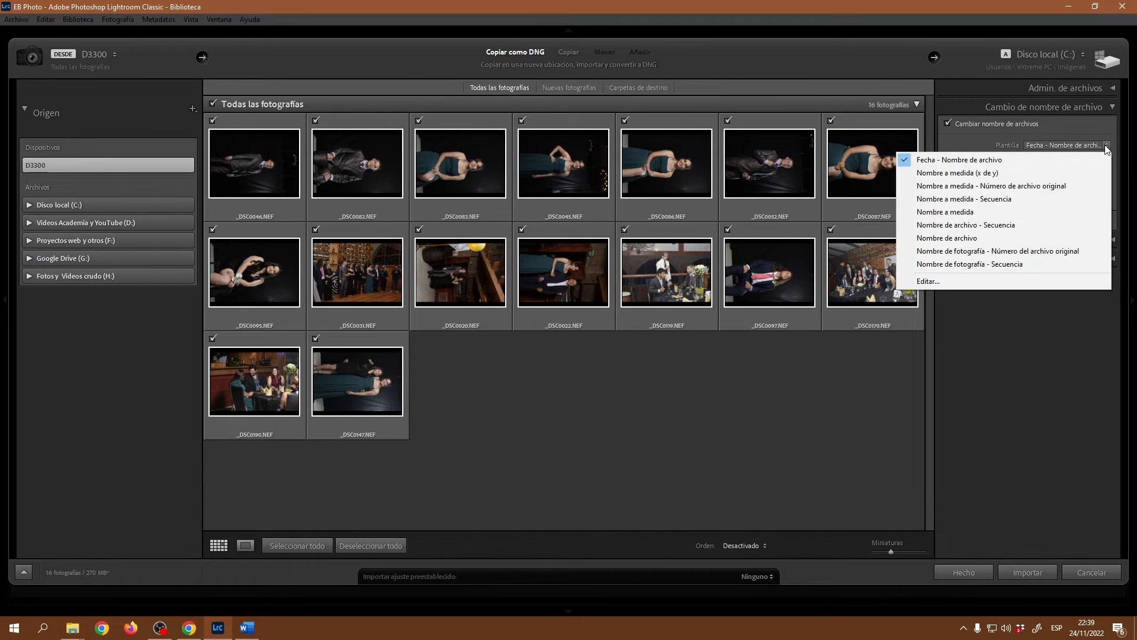
{"action": "left_click", "coordinate": [929, 238]}
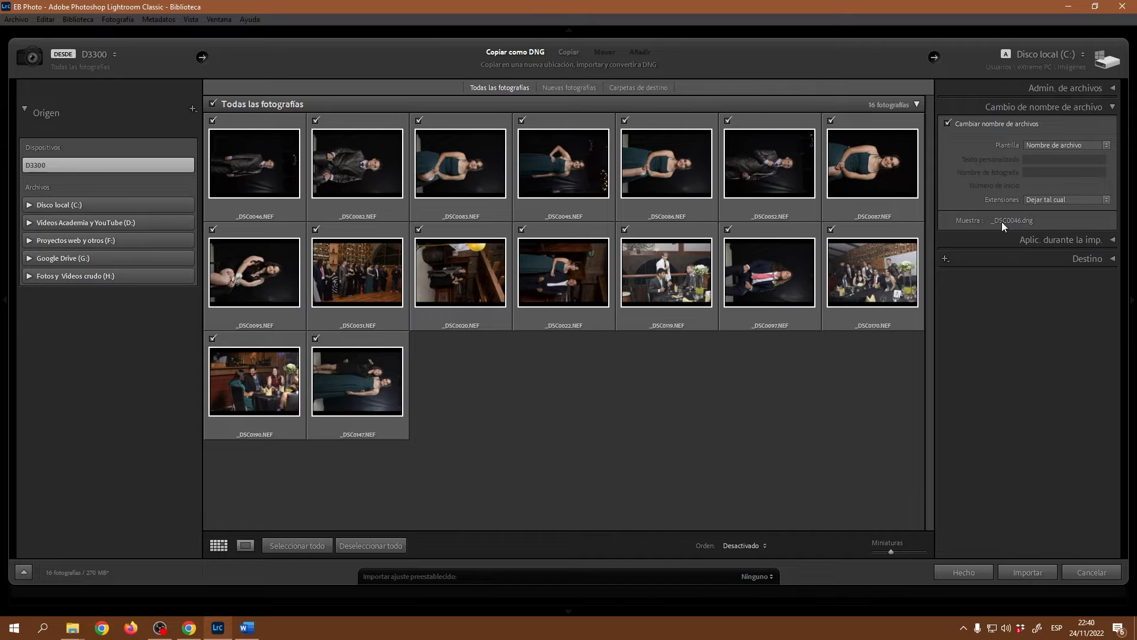
{"action": "mouse_move", "coordinate": [560, 207]}
{"action": "left_click", "coordinate": [1112, 108]}
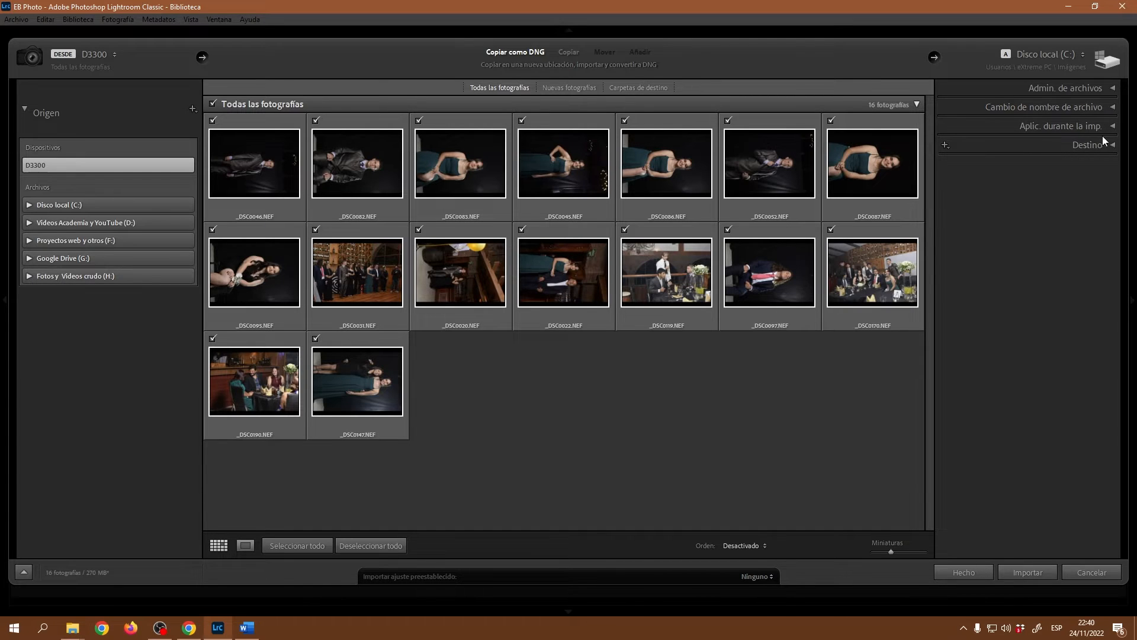
Step: Check the available development presets for the import and apply the EB Photo Metadatos metadata preset
{"action": "left_click", "coordinate": [1113, 126]}
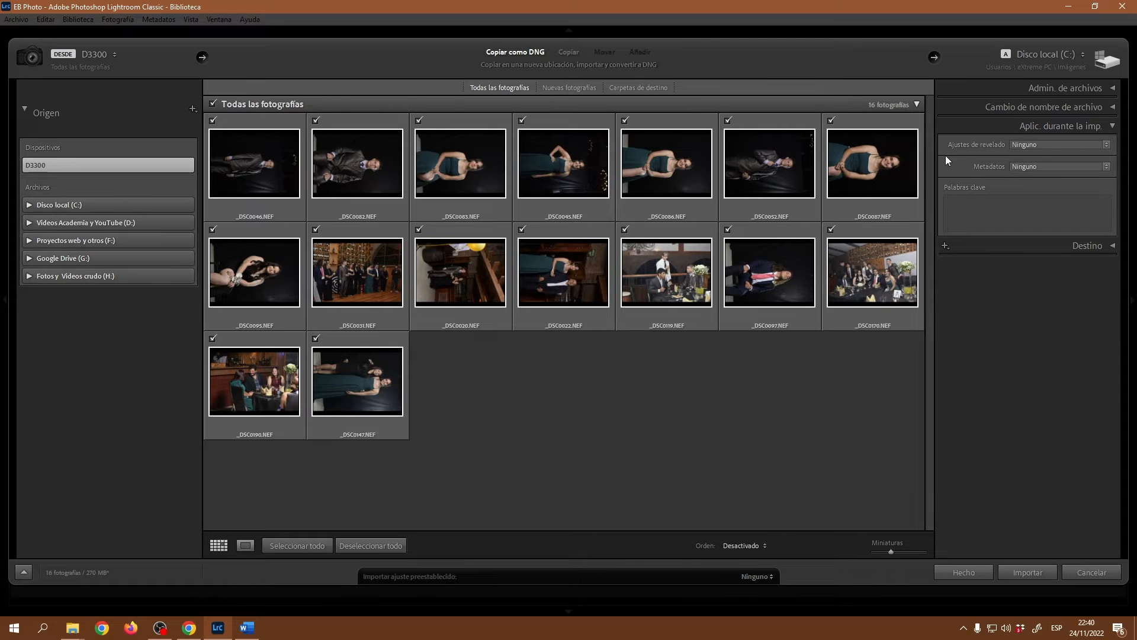
{"action": "left_click", "coordinate": [1108, 147]}
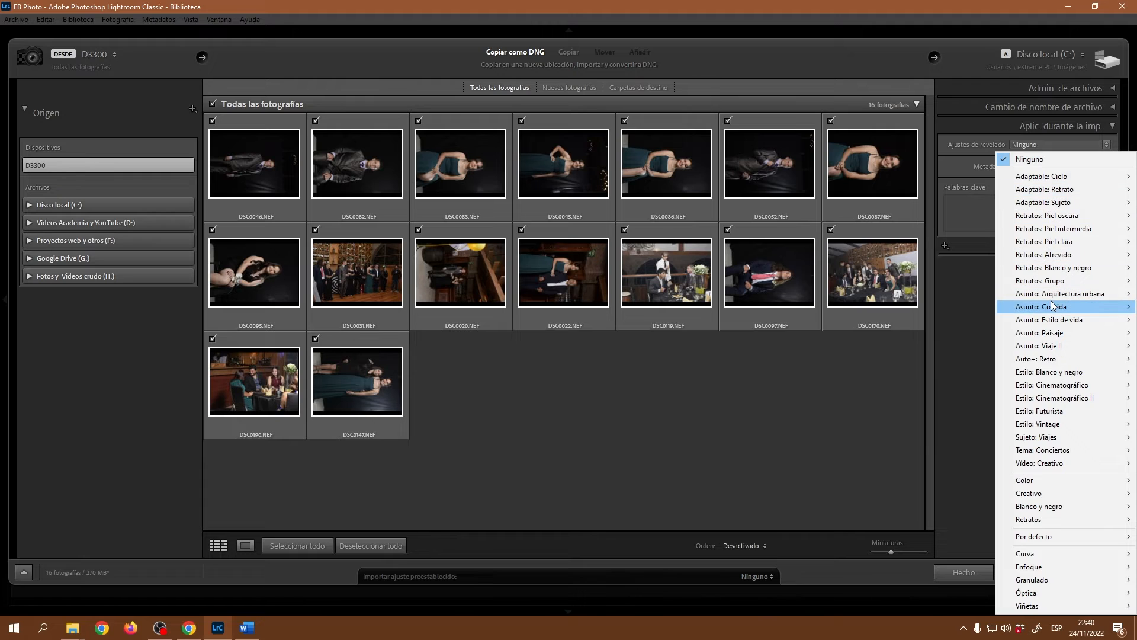
{"action": "mouse_move", "coordinate": [1052, 305]}
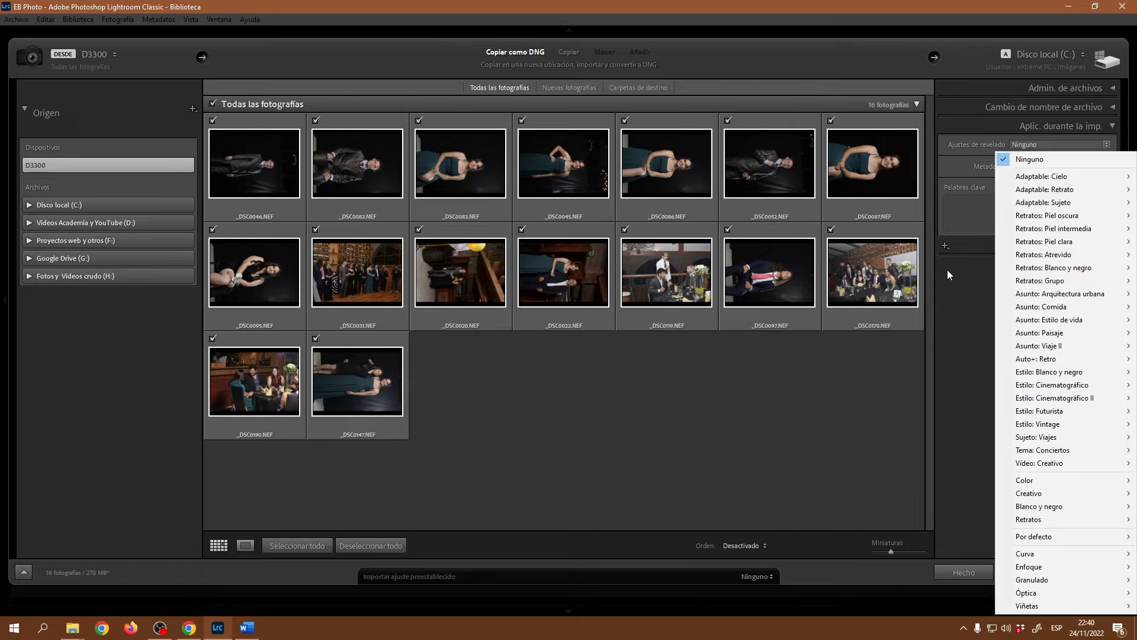
{"action": "left_click", "coordinate": [950, 294]}
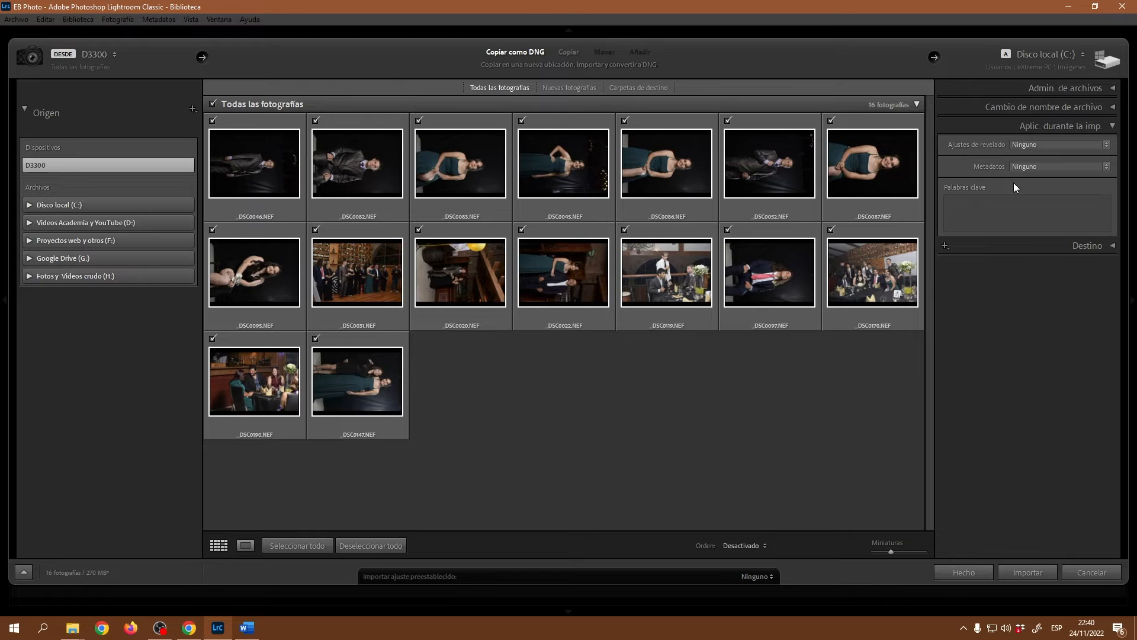
{"action": "left_click", "coordinate": [1105, 168]}
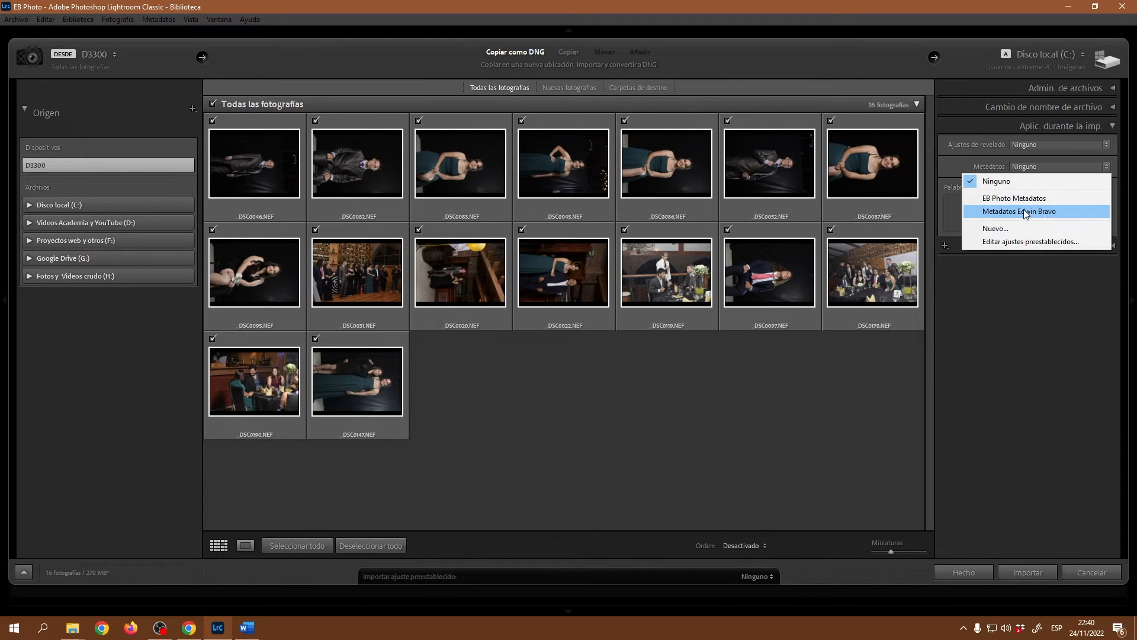
{"action": "left_click", "coordinate": [994, 205]}
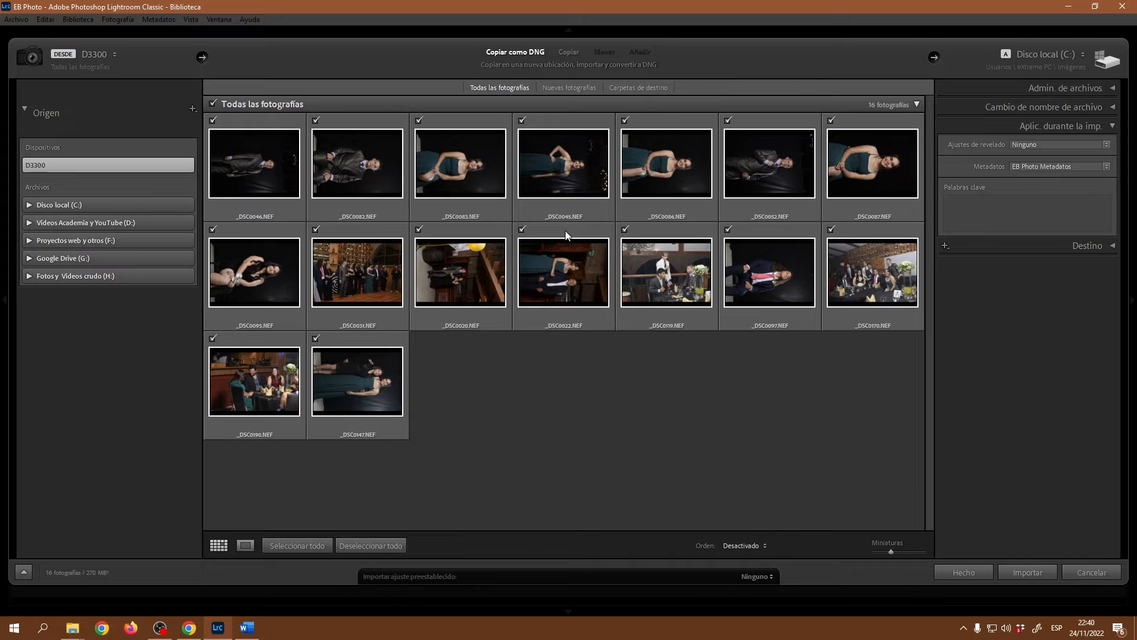
Step: Add the keywords "Fiesta, Jovenes, Graduación" to the imported photos and collapse the Aplic. durante la imp. section
{"action": "left_click", "coordinate": [988, 211]}
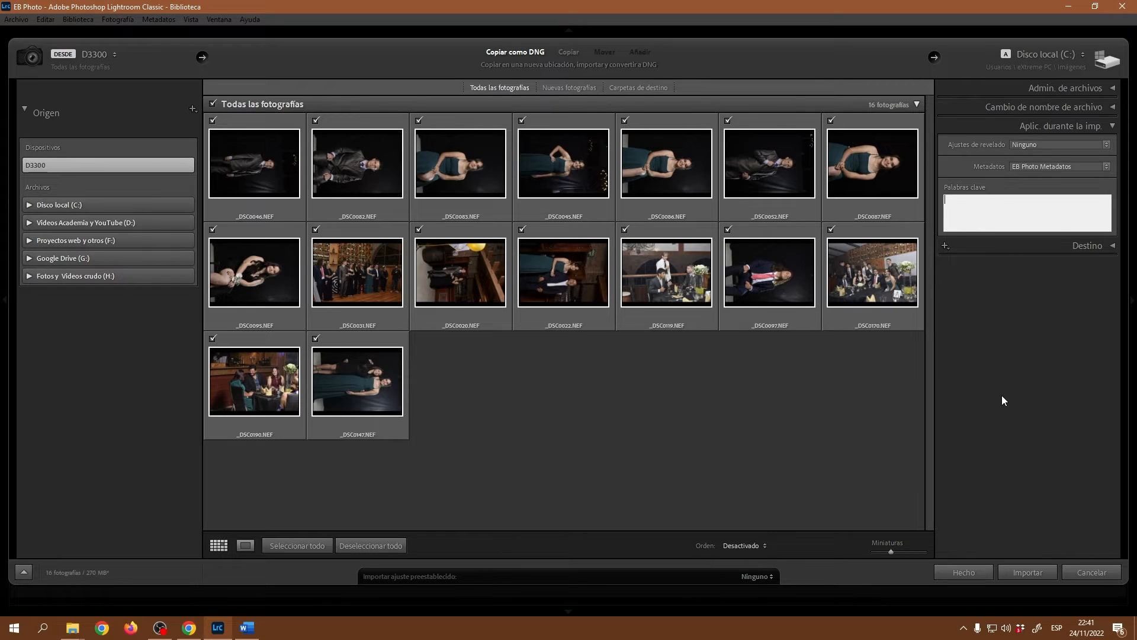
{"action": "type", "text": "Fiesta, Jovenes, Graduación"}
{"action": "left_click", "coordinate": [1110, 127]}
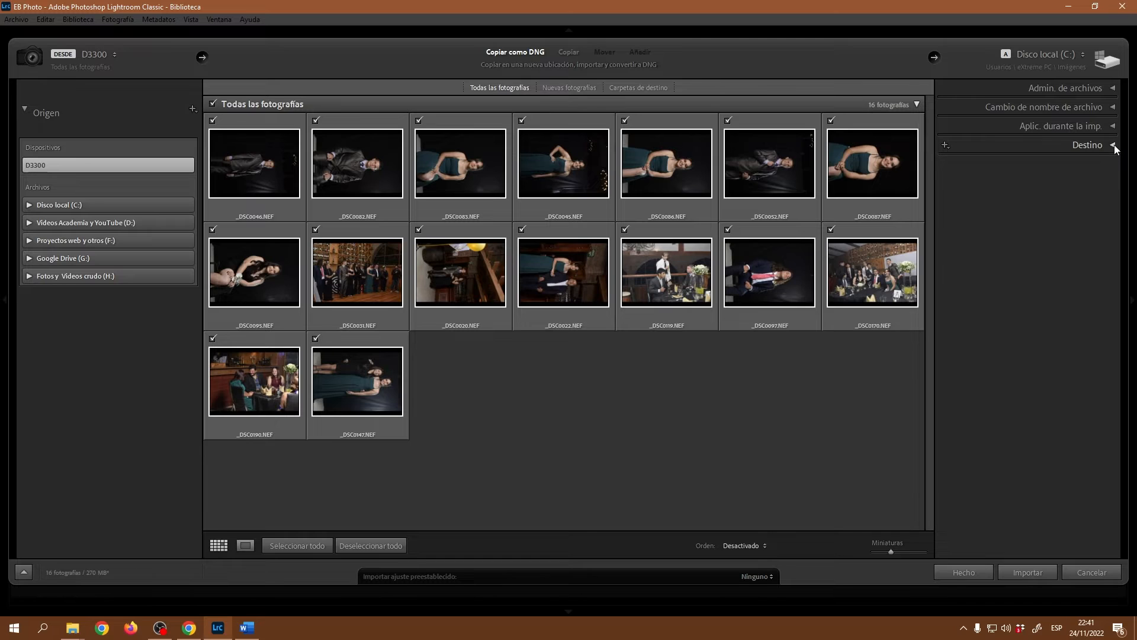
Step: Set the import destination to the RAW folder in Mi unidad on Google Drive (G:)
{"action": "left_click", "coordinate": [1114, 146]}
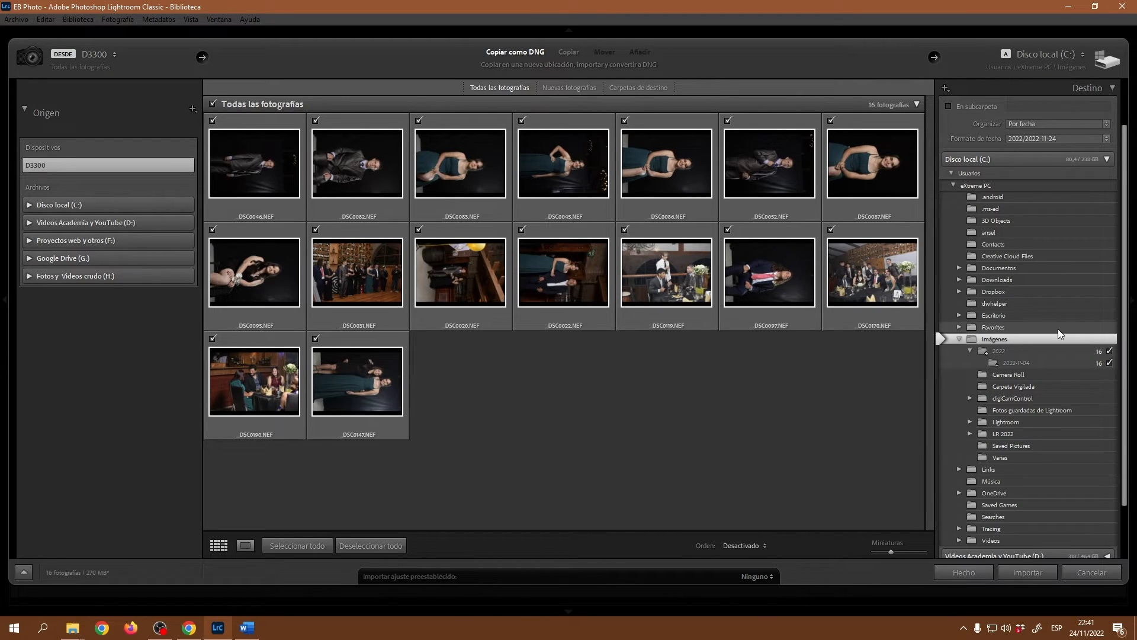
{"action": "scroll", "coordinate": [1059, 331], "scroll_direction": "down", "scroll_amount": 1}
{"action": "scroll", "coordinate": [1058, 331], "scroll_direction": "down", "scroll_amount": 1}
{"action": "scroll", "coordinate": [1058, 355], "scroll_direction": "up", "scroll_amount": 3}
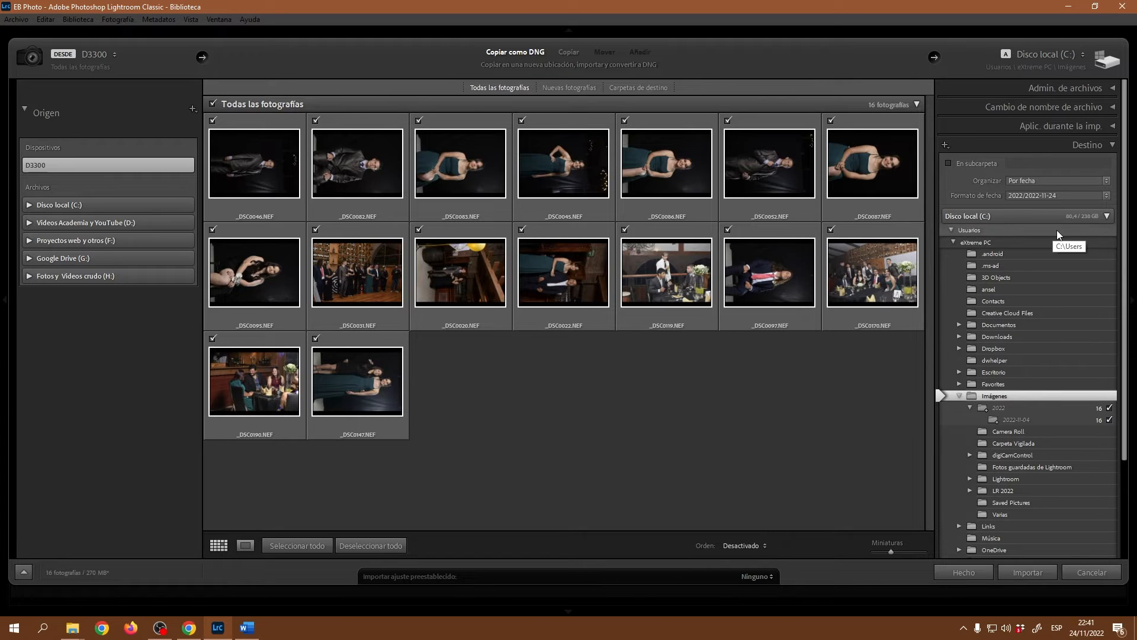
{"action": "left_click", "coordinate": [1107, 215]}
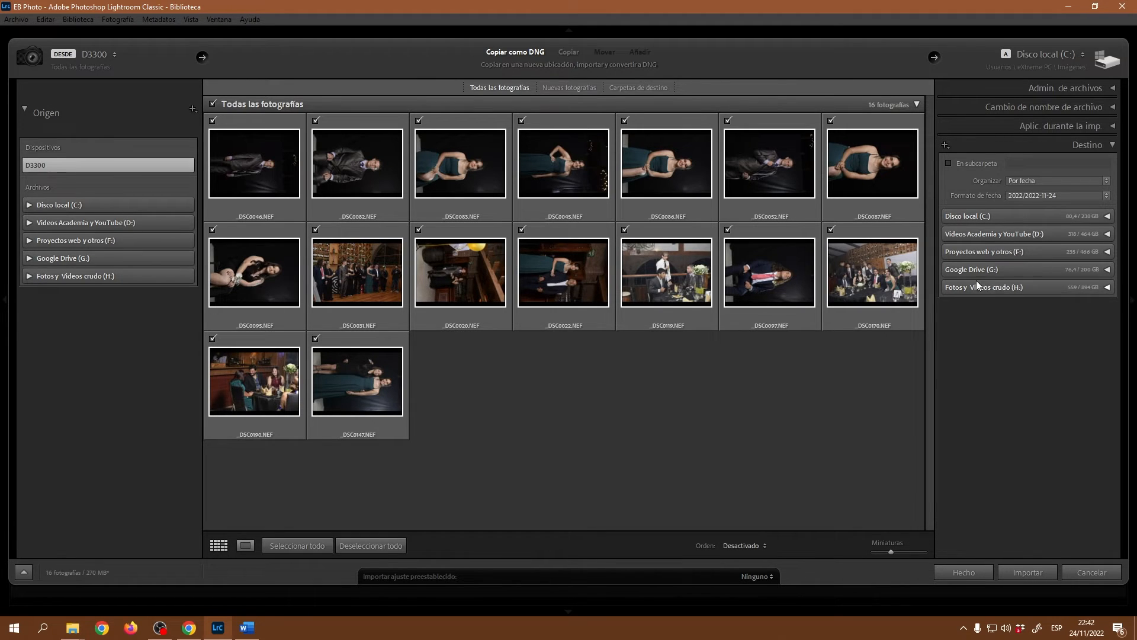
{"action": "left_click", "coordinate": [1108, 270]}
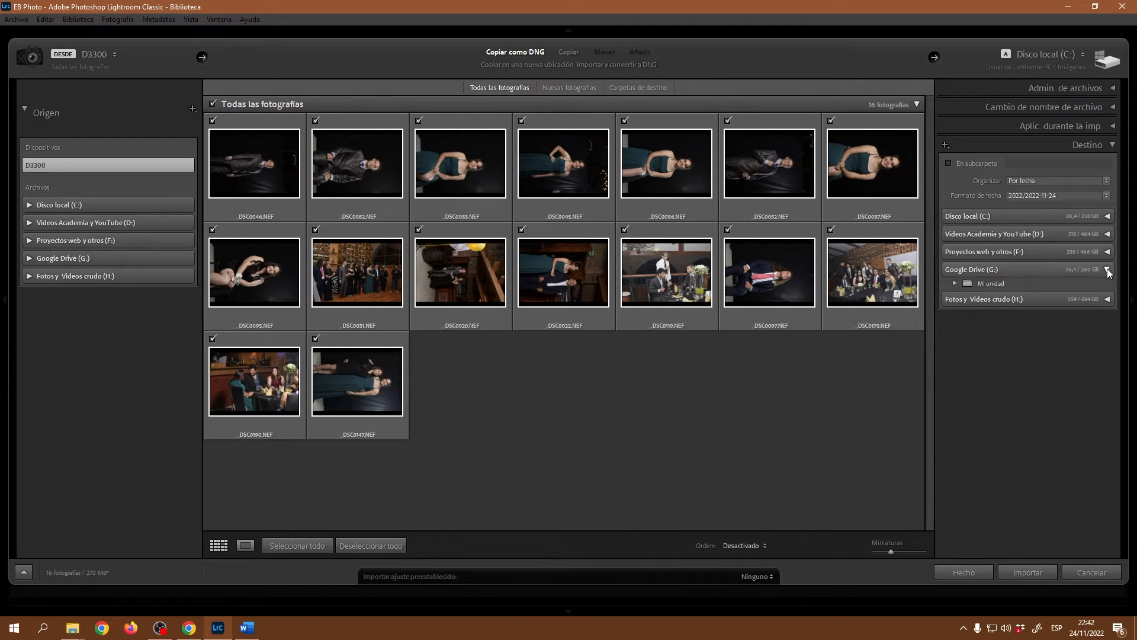
{"action": "left_click", "coordinate": [955, 283]}
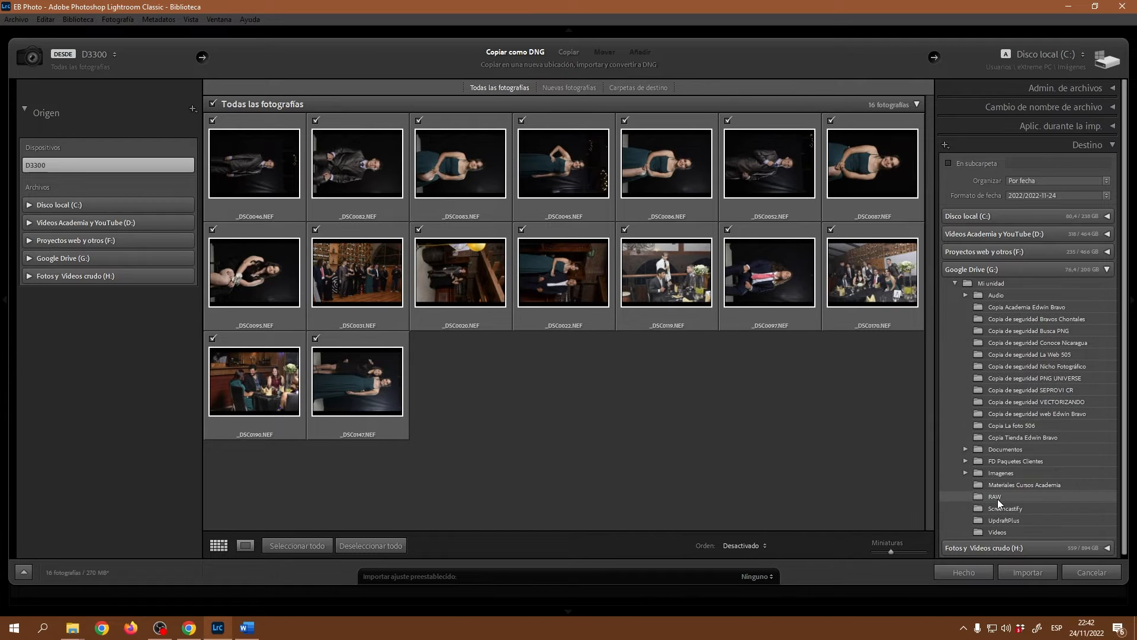
{"action": "left_click", "coordinate": [998, 499]}
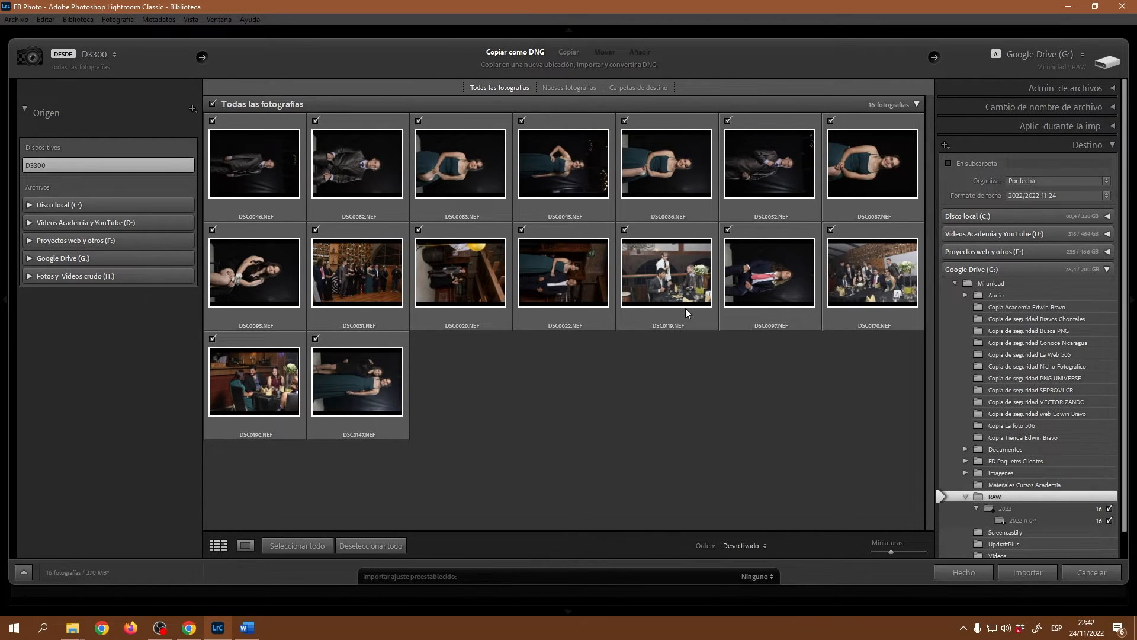
Step: Place the imported photos in a destination subfolder named Graduación
{"action": "left_click", "coordinate": [948, 164]}
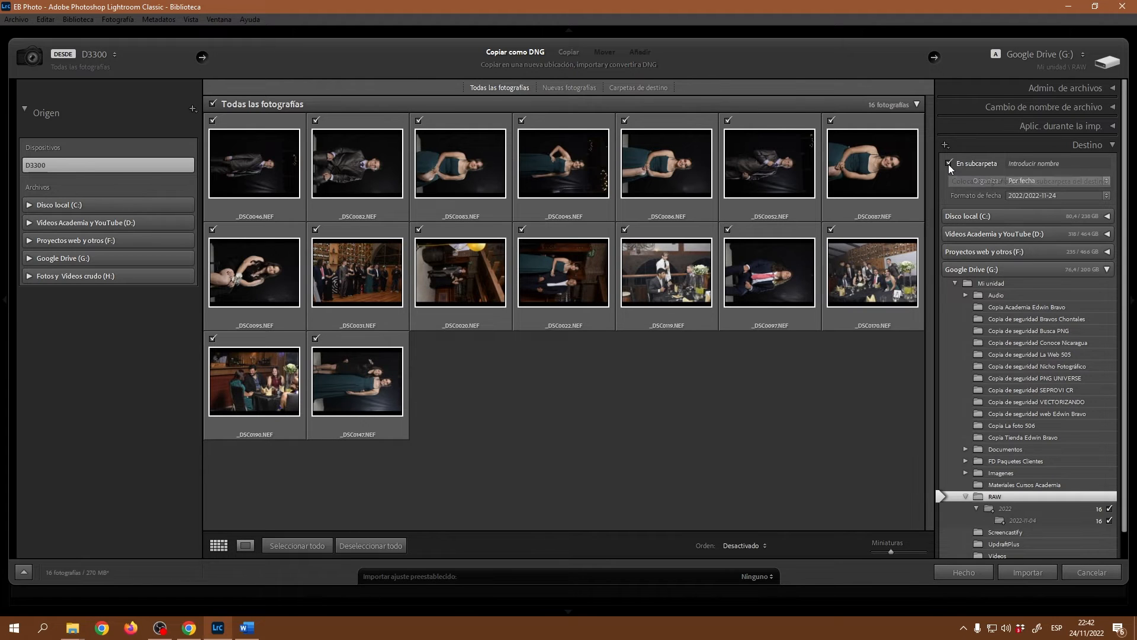
{"action": "left_click", "coordinate": [1076, 163]}
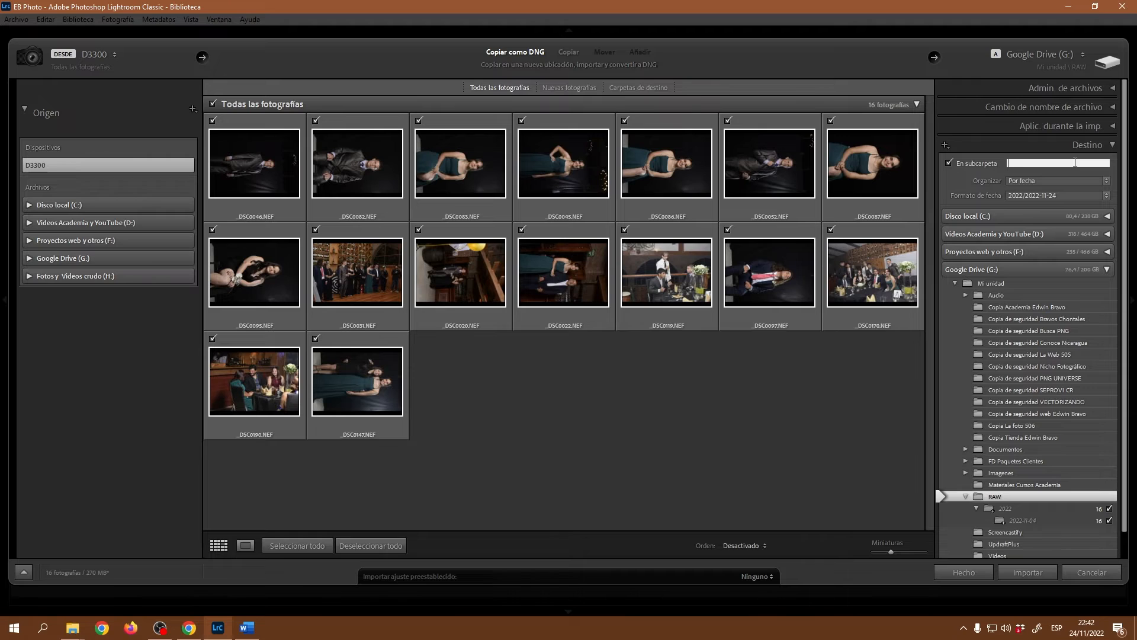
{"action": "type", "text": "Graduación"}
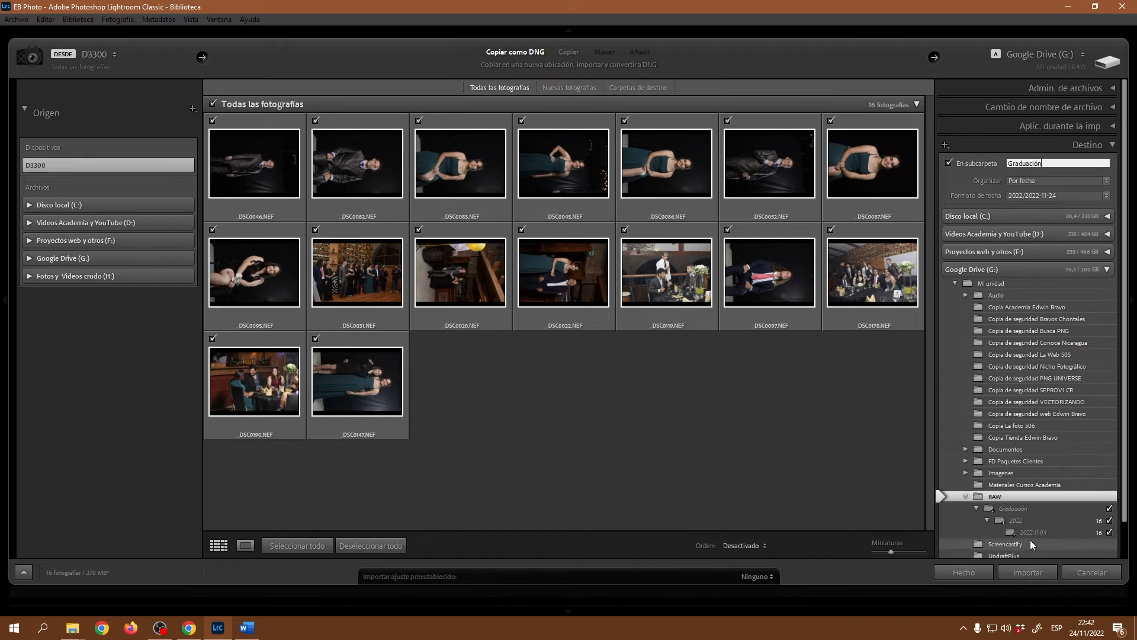
Step: Check the available date formats and set the destination's organization to En una carpeta
{"action": "left_click", "coordinate": [1075, 196]}
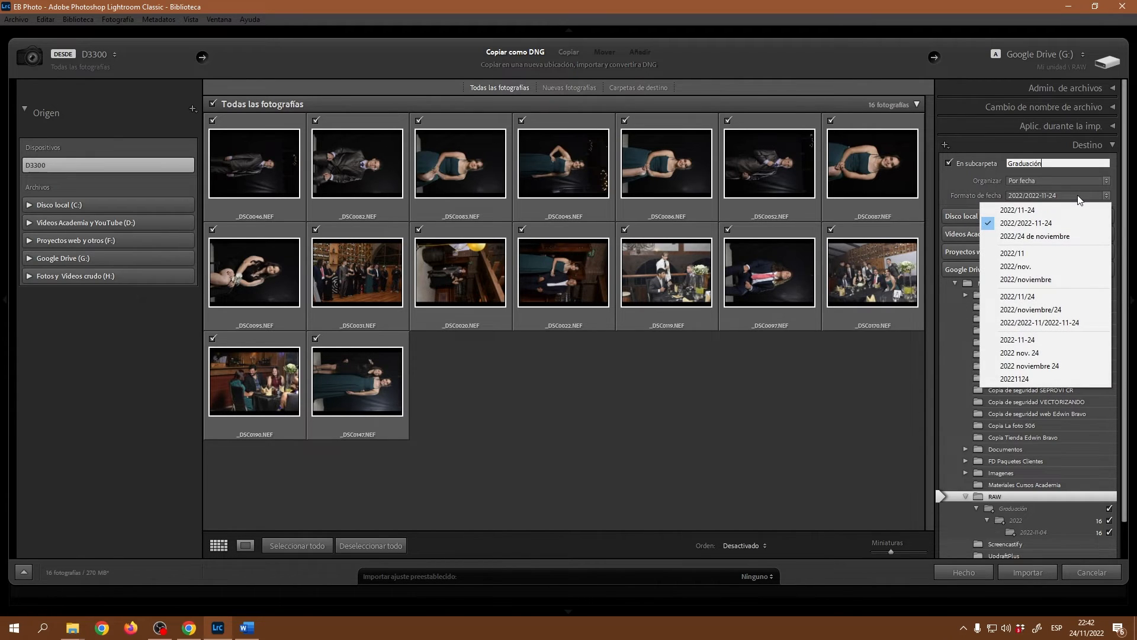
{"action": "left_click", "coordinate": [978, 180]}
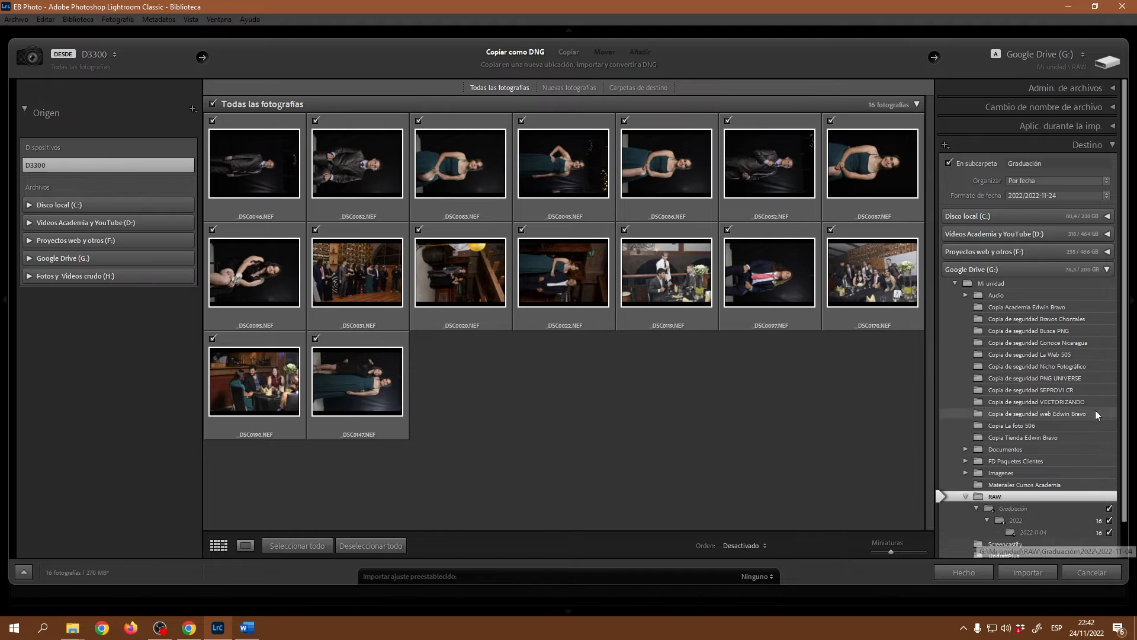
{"action": "left_click", "coordinate": [1106, 184]}
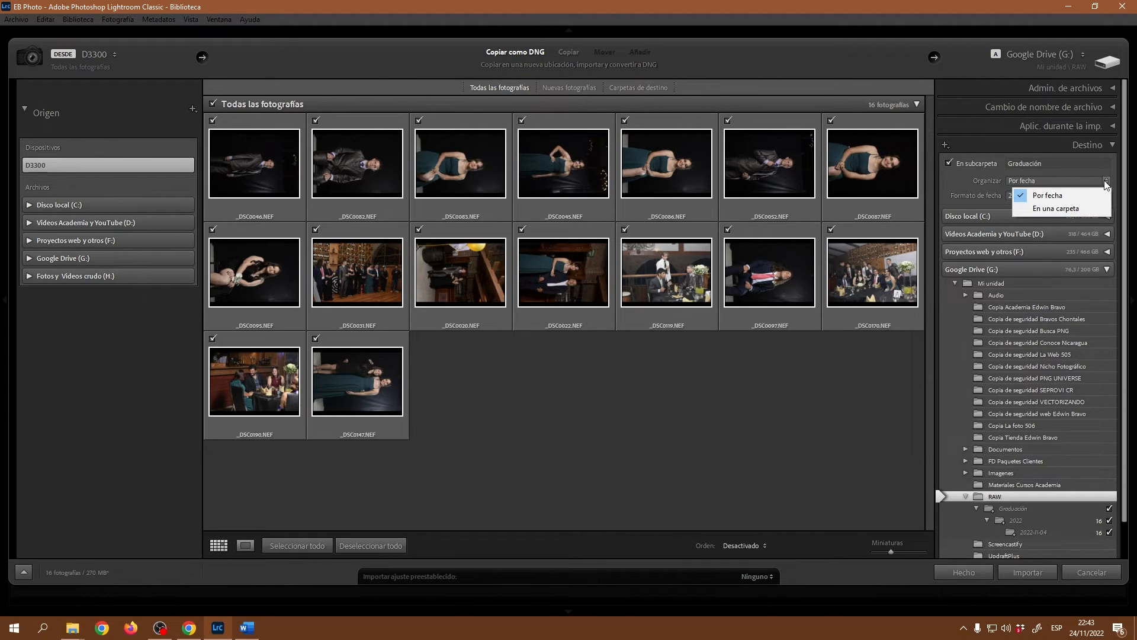
{"action": "left_click", "coordinate": [1053, 211]}
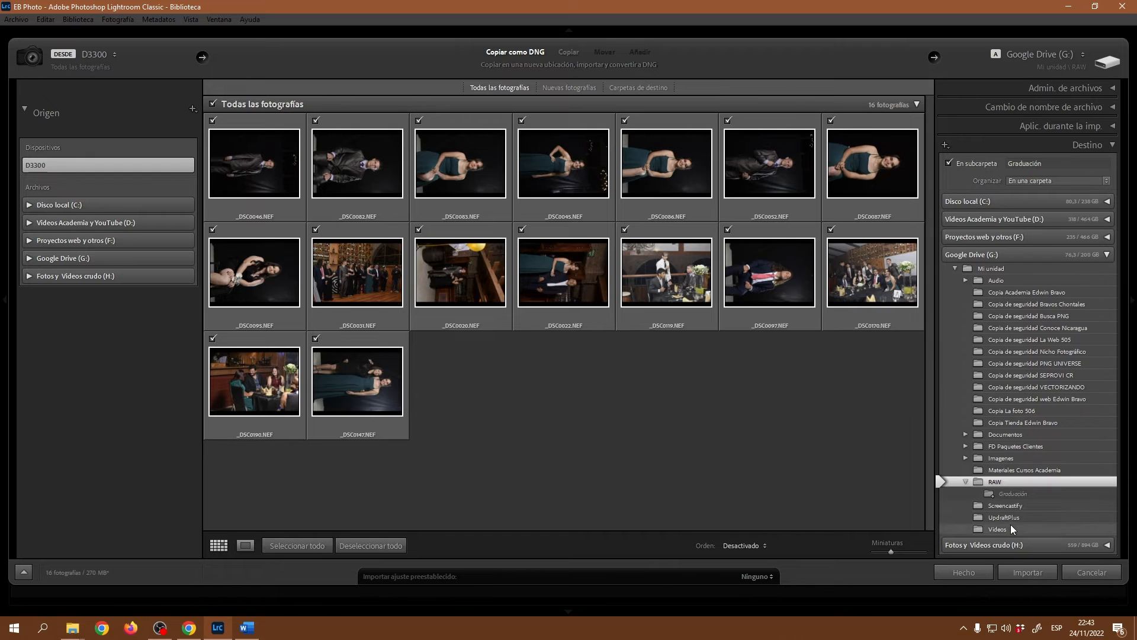
Step: Browse the destination folders on Fotos y Videos crudo (H:), expanding Trabajos Finales Lr -Ps and its RAW folder
{"action": "left_click", "coordinate": [1107, 254]}
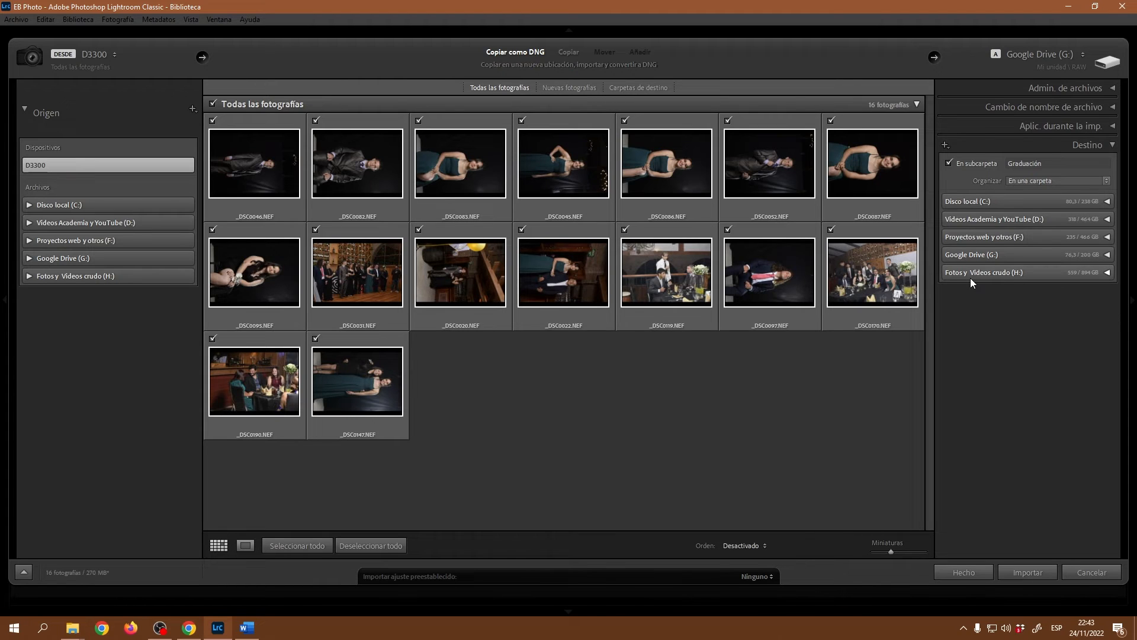
{"action": "left_click", "coordinate": [1105, 273]}
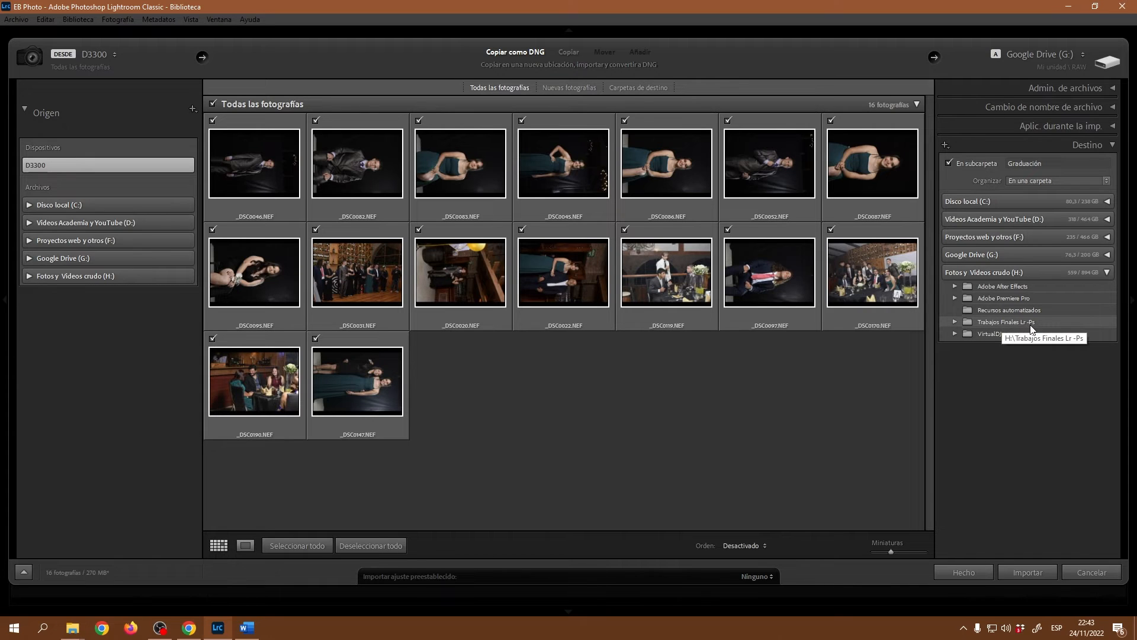
{"action": "left_click", "coordinate": [954, 323]}
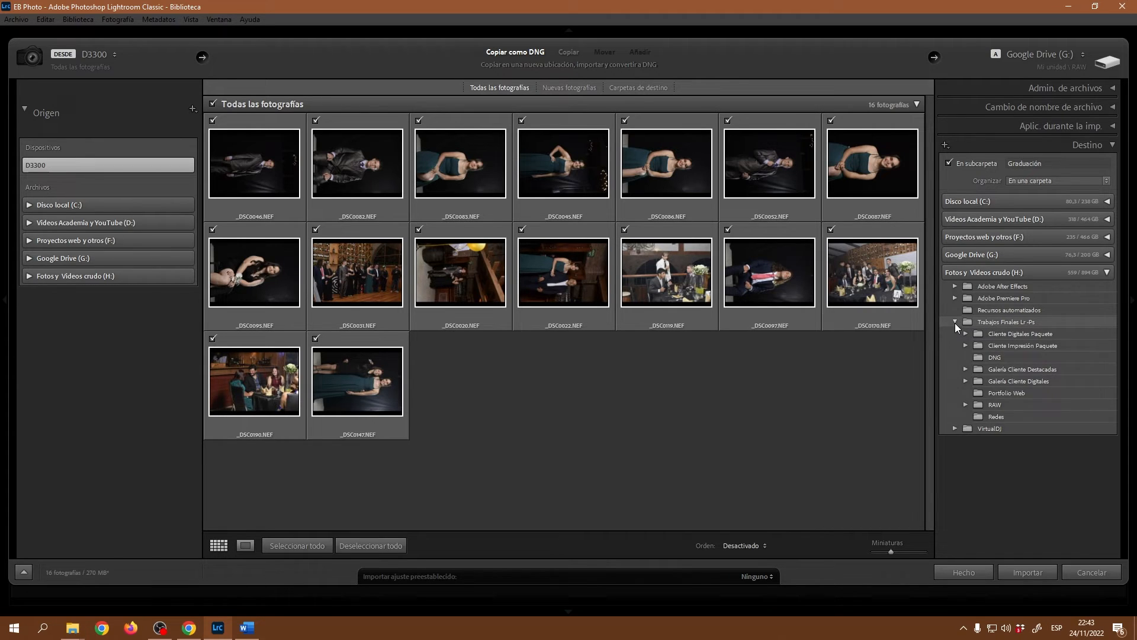
{"action": "left_click", "coordinate": [966, 405]}
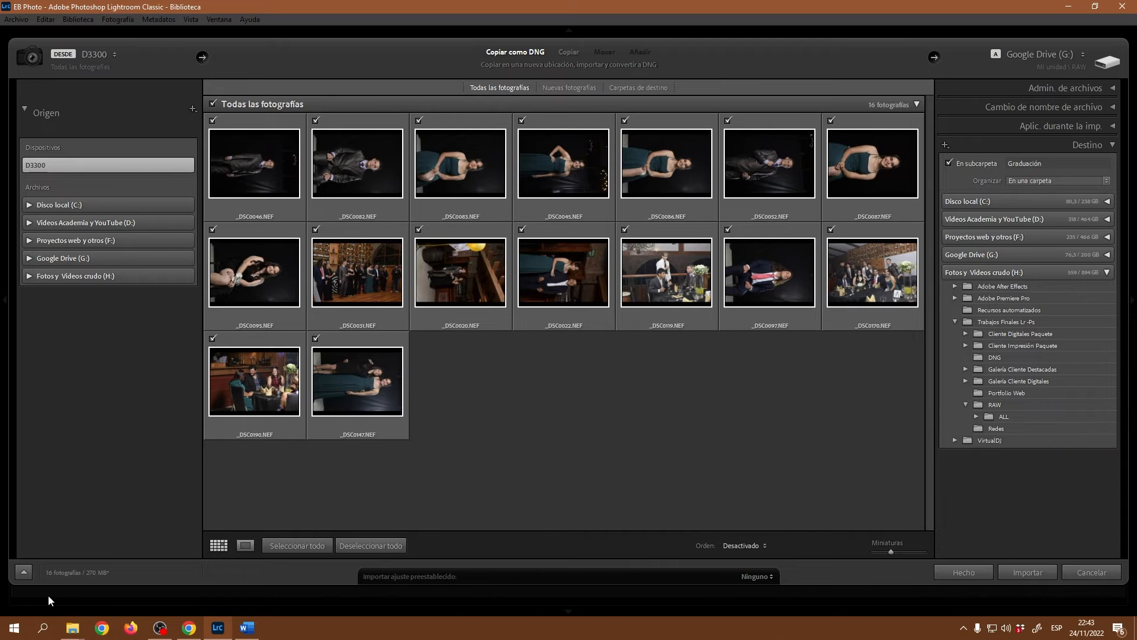
Step: Switch to File Explorer and browse up from the ALL folder to Fotos y Videos crudo (H:), then reopen Trabajos Finales Lr -Ps
{"action": "mouse_move", "coordinate": [73, 628]}
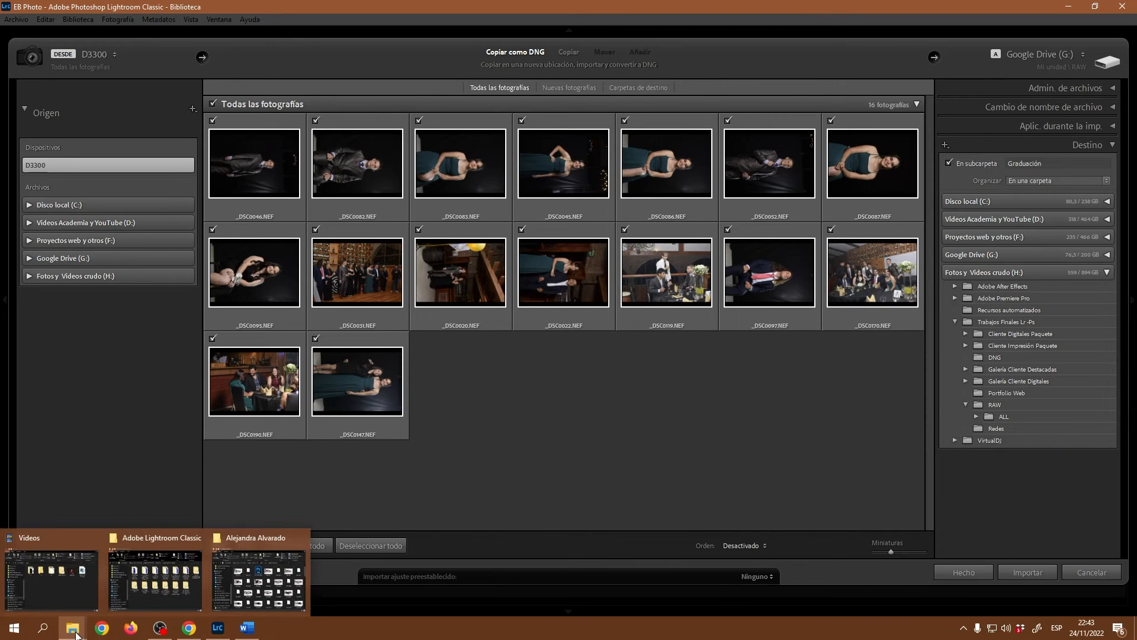
{"action": "left_click", "coordinate": [259, 572]}
{"action": "left_click", "coordinate": [564, 171]}
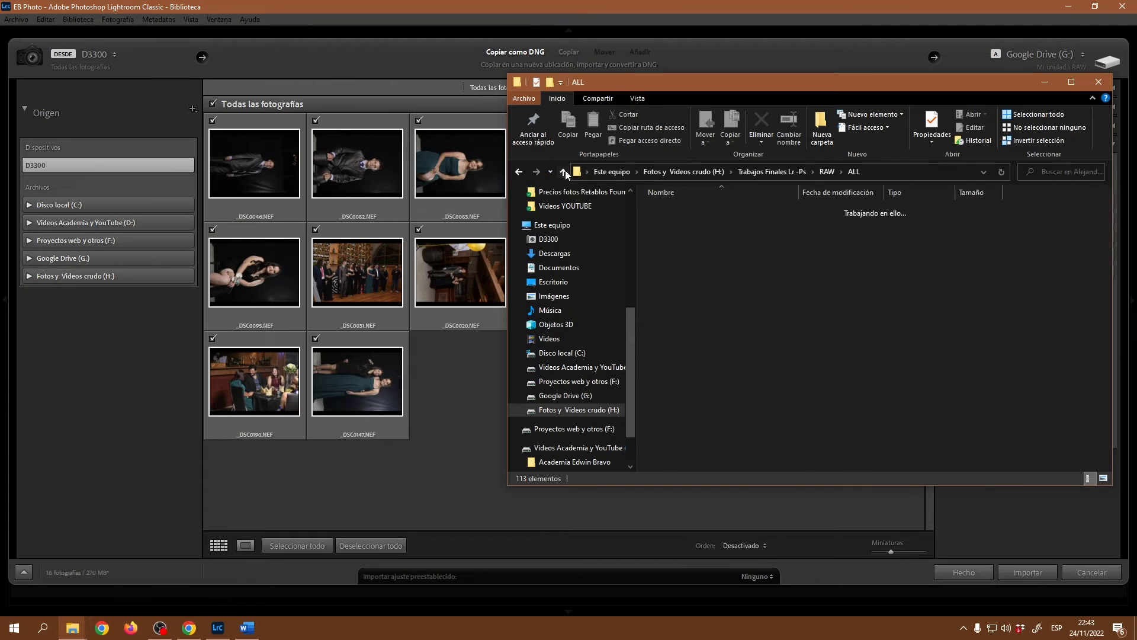
{"action": "left_click", "coordinate": [564, 172]}
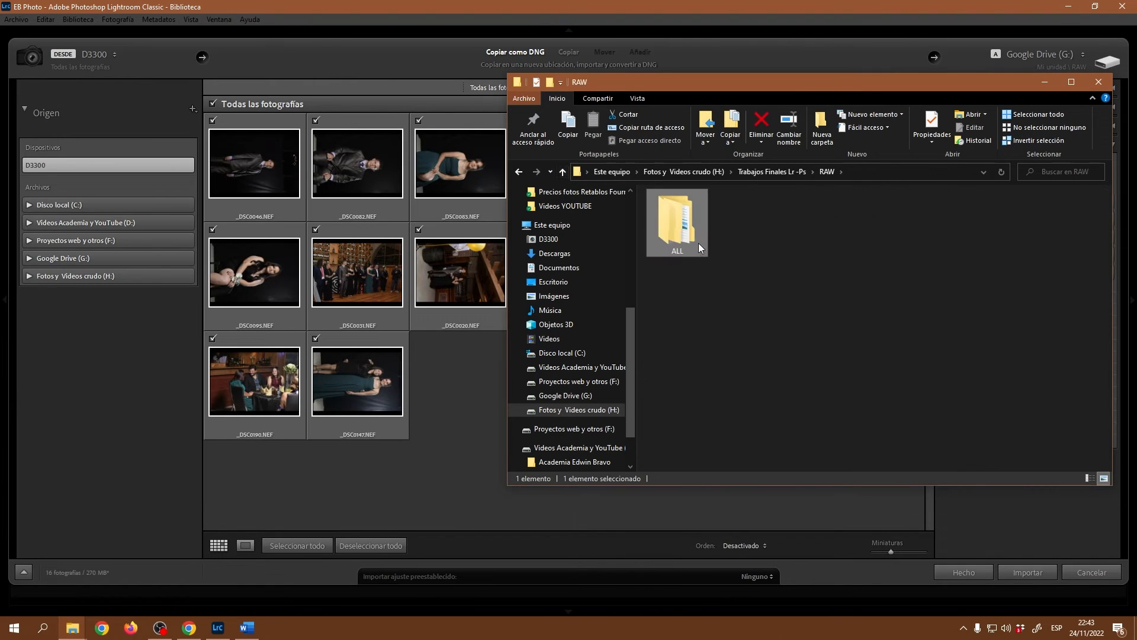
{"action": "left_click_drag", "start_coordinate": [753, 86], "coordinate": [361, 111]}
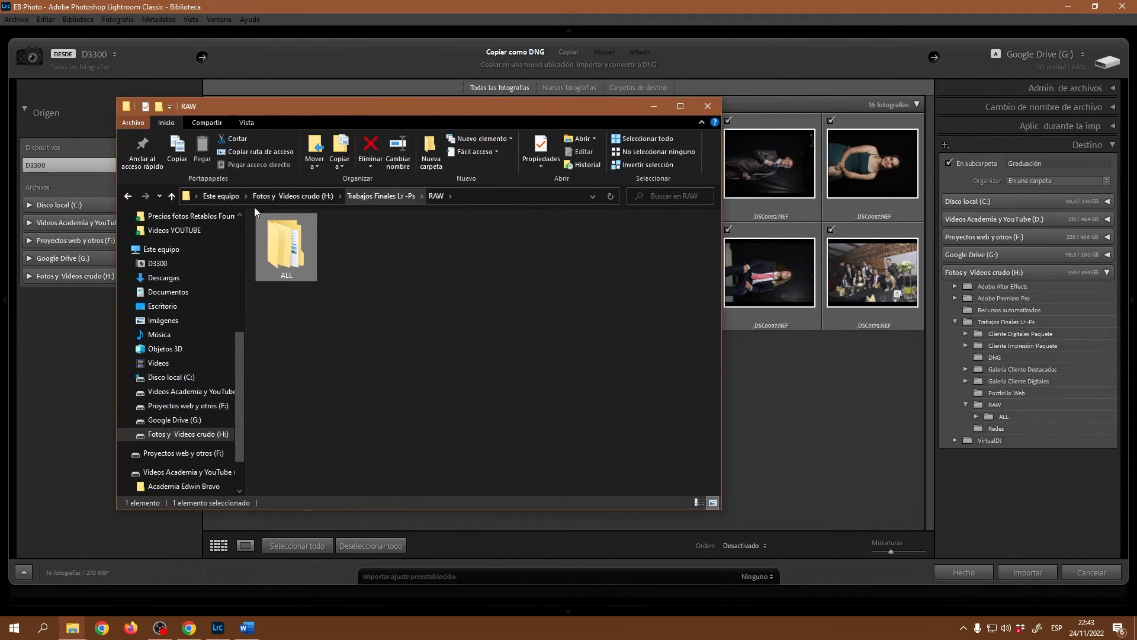
{"action": "left_click", "coordinate": [171, 196]}
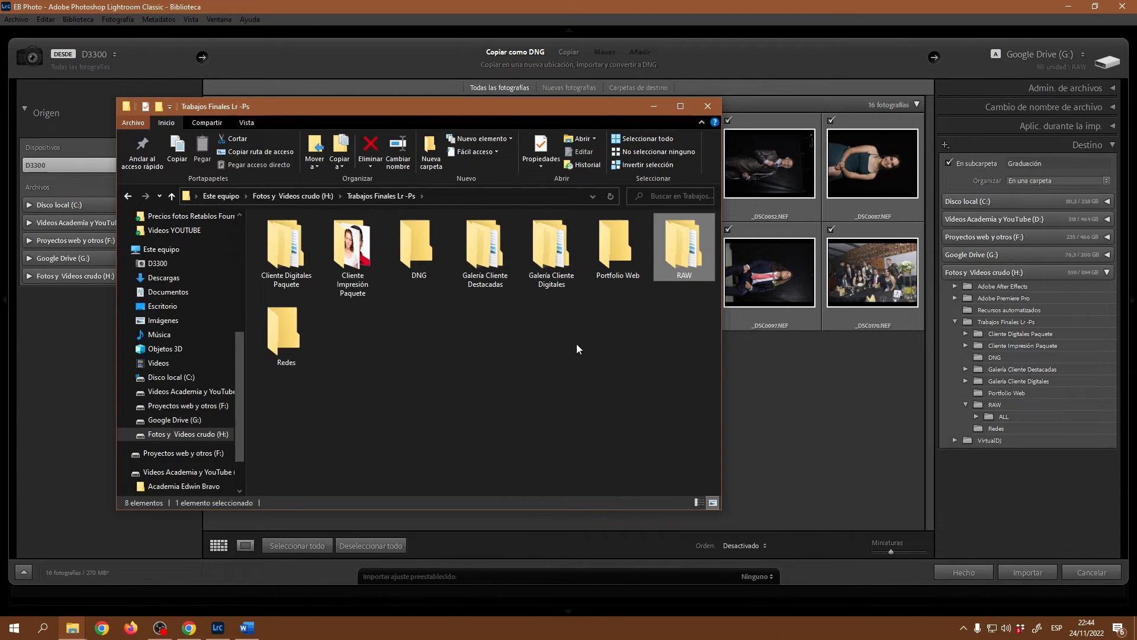
{"action": "left_click", "coordinate": [172, 196]}
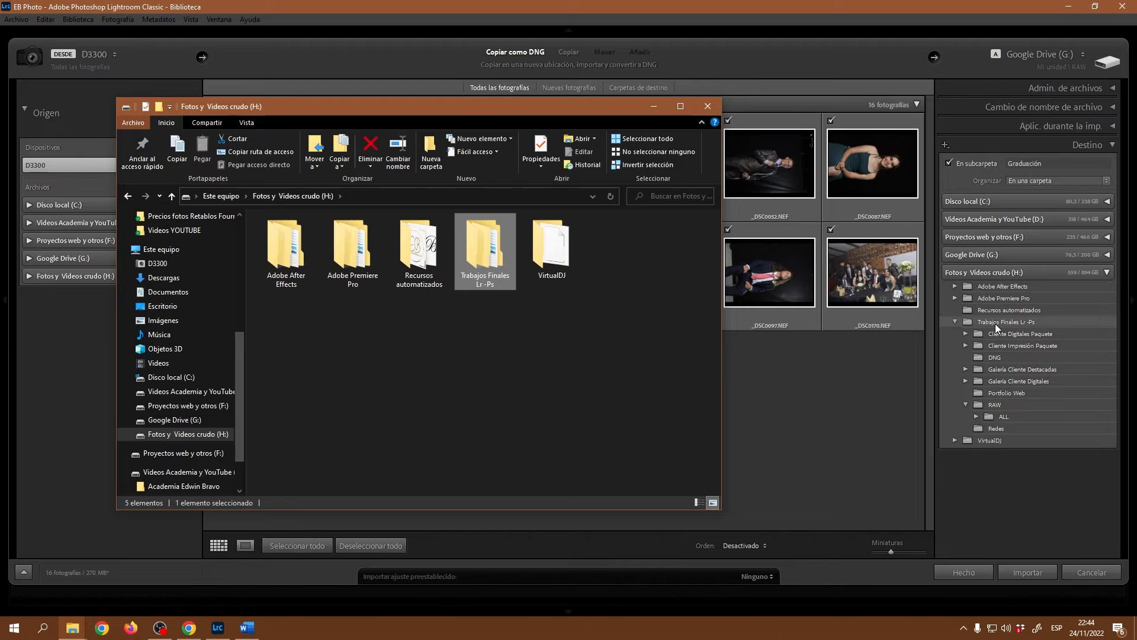
{"action": "double_click", "coordinate": [476, 256]}
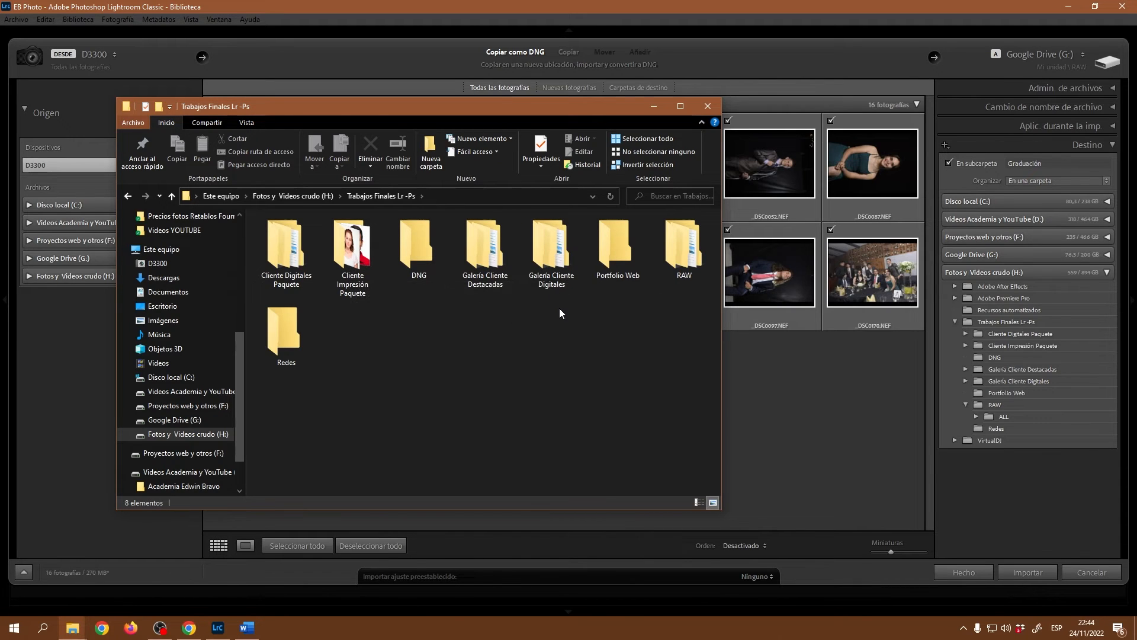
Step: Create a folder named Graduaciones inside the RAW folder of Trabajos Finales Lr -Ps
{"action": "left_click", "coordinate": [691, 240]}
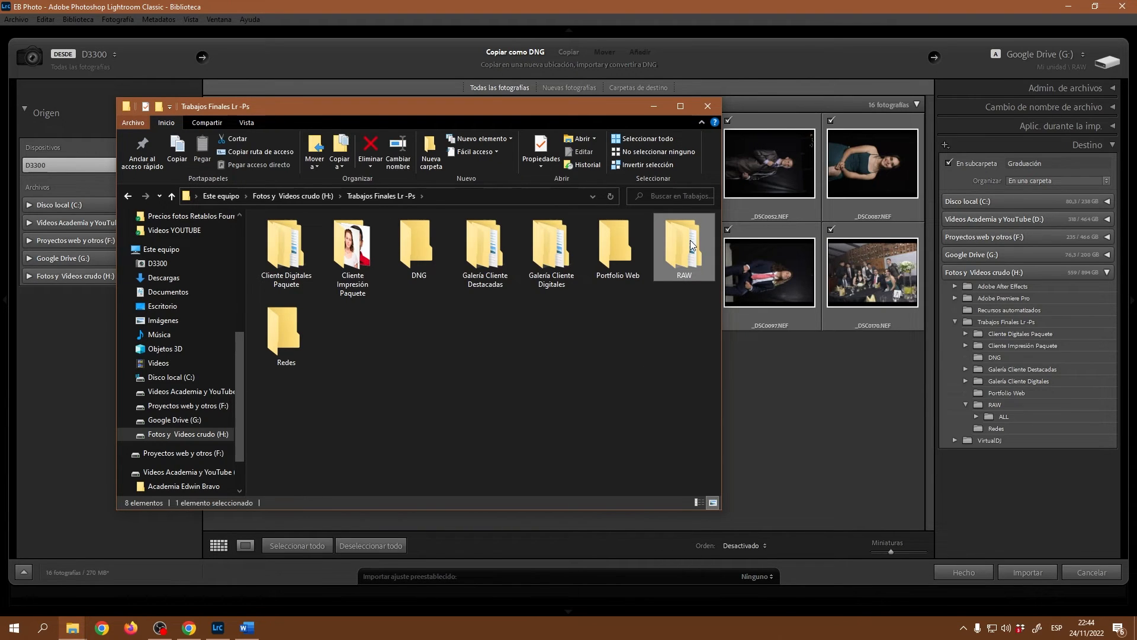
{"action": "double_click", "coordinate": [691, 240]}
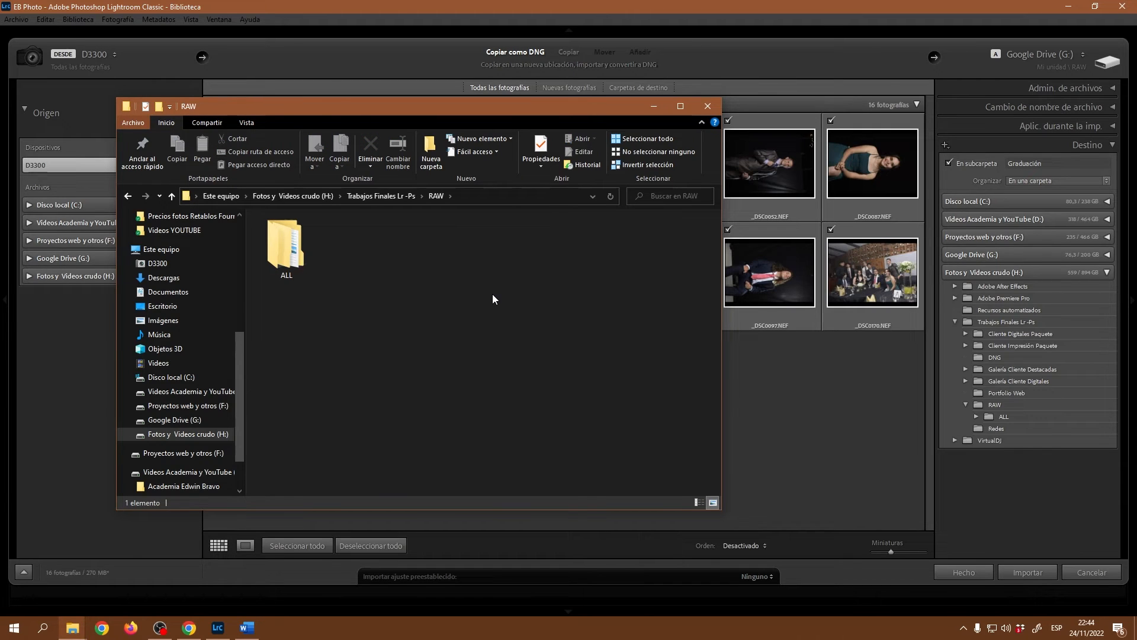
{"action": "left_click", "coordinate": [158, 107]}
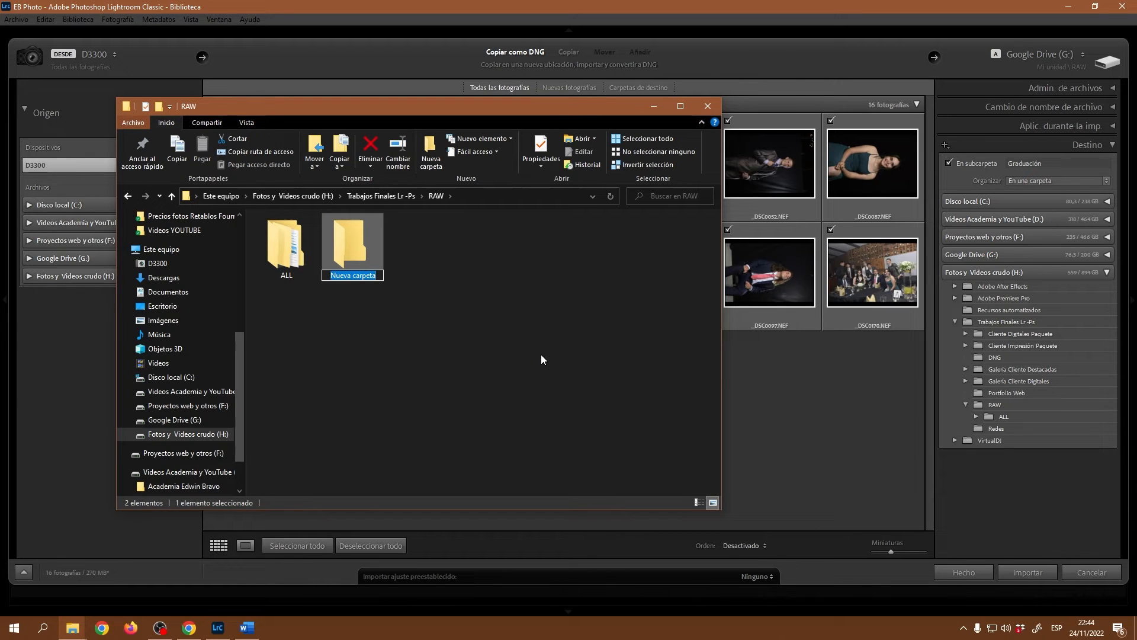
{"action": "type", "text": "Graduaciones"}
{"action": "left_click", "coordinate": [521, 352]}
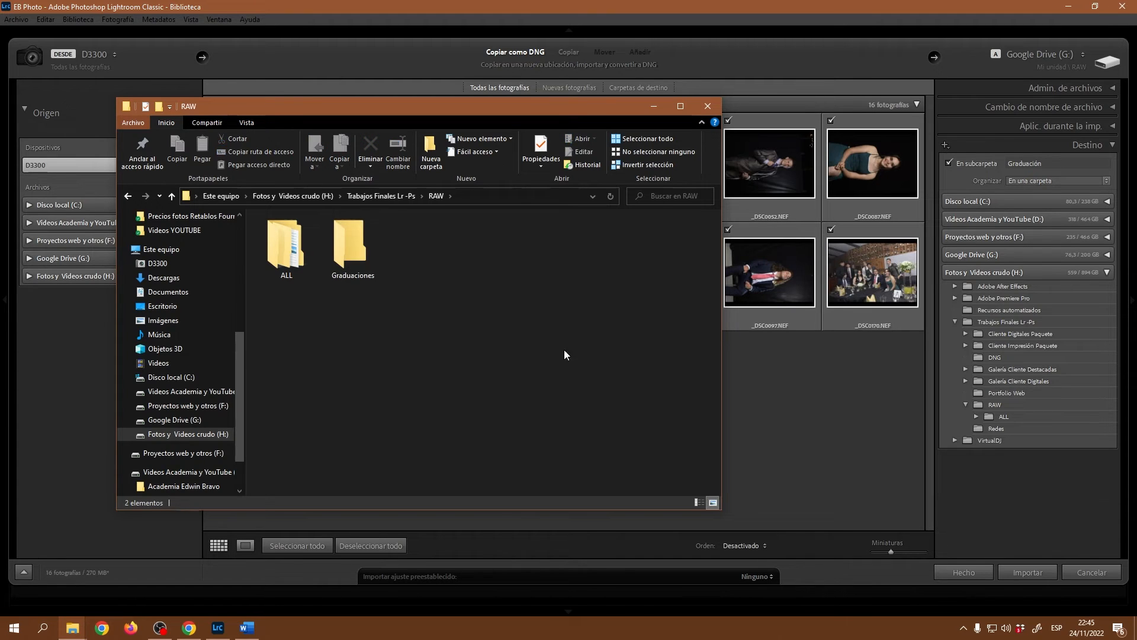
Step: Create another folder named Bodas inside the RAW folder
{"action": "left_click", "coordinate": [159, 107]}
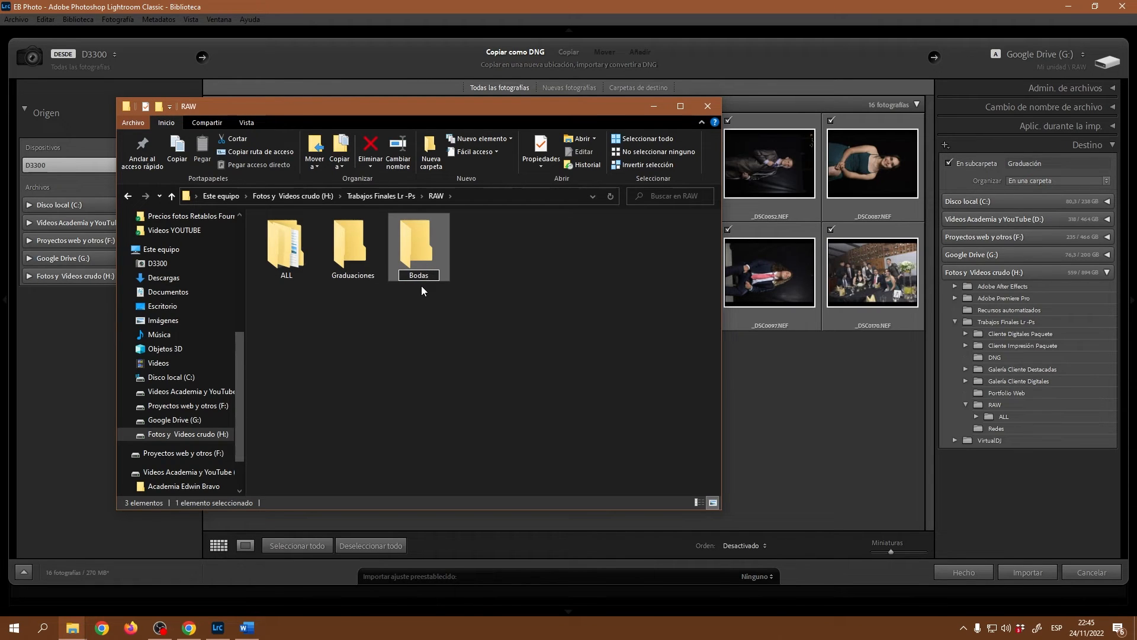
{"action": "left_click", "coordinate": [527, 332]}
{"action": "left_click", "coordinate": [363, 251]}
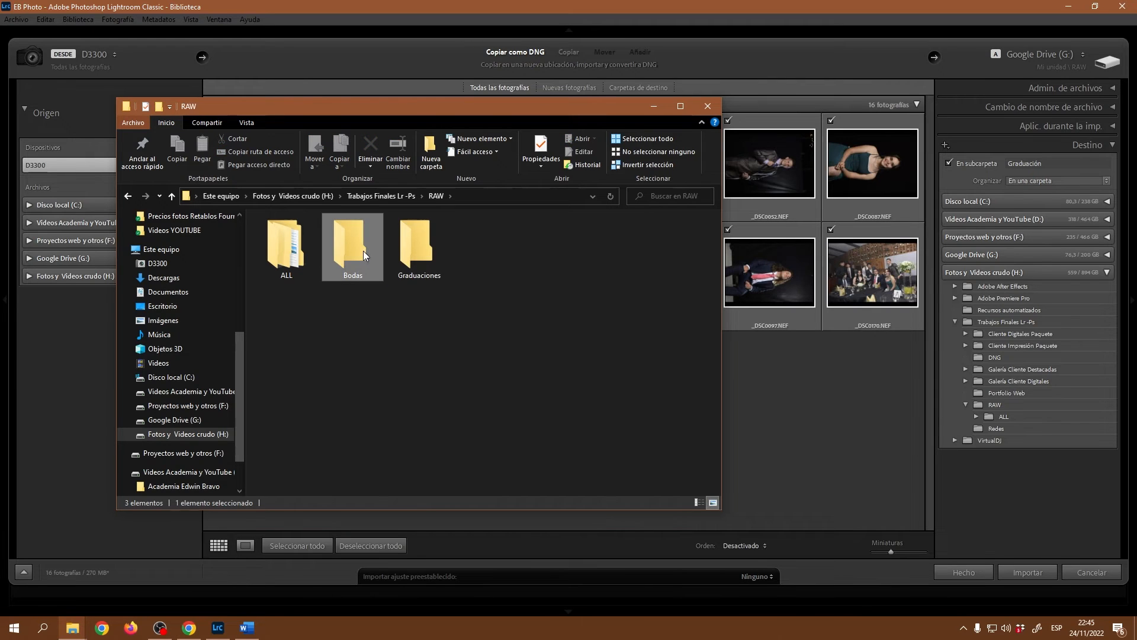
{"action": "left_click", "coordinate": [529, 282]}
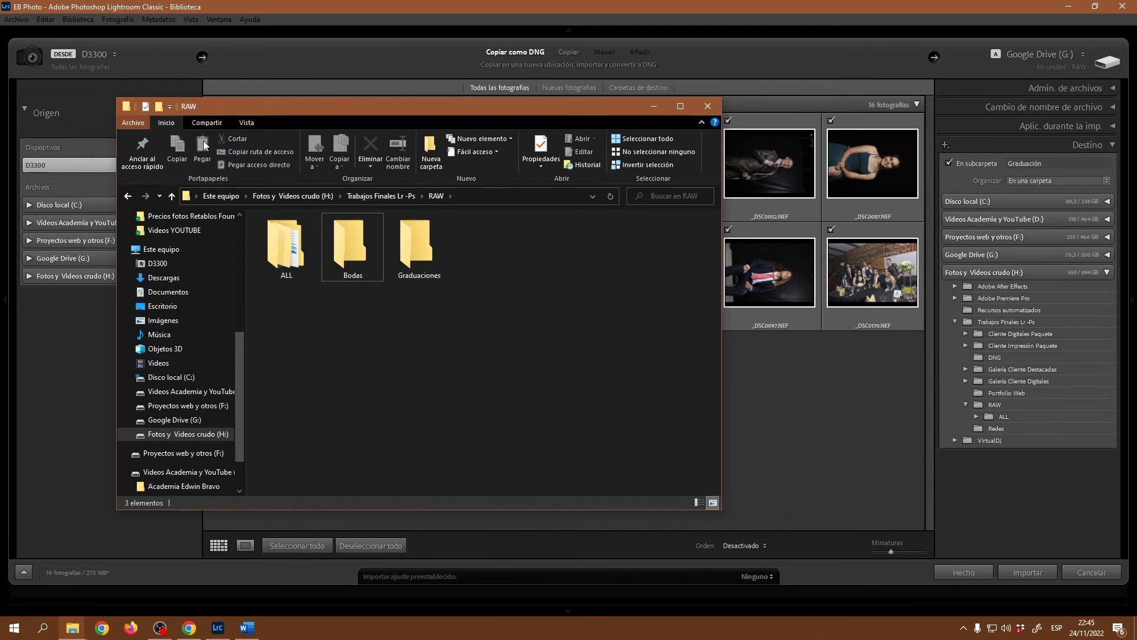
Step: Create a folder named Embarazo inside RAW and return to the Lightroom Classic import window
{"action": "left_click", "coordinate": [159, 107]}
{"action": "type", "text": "E"}
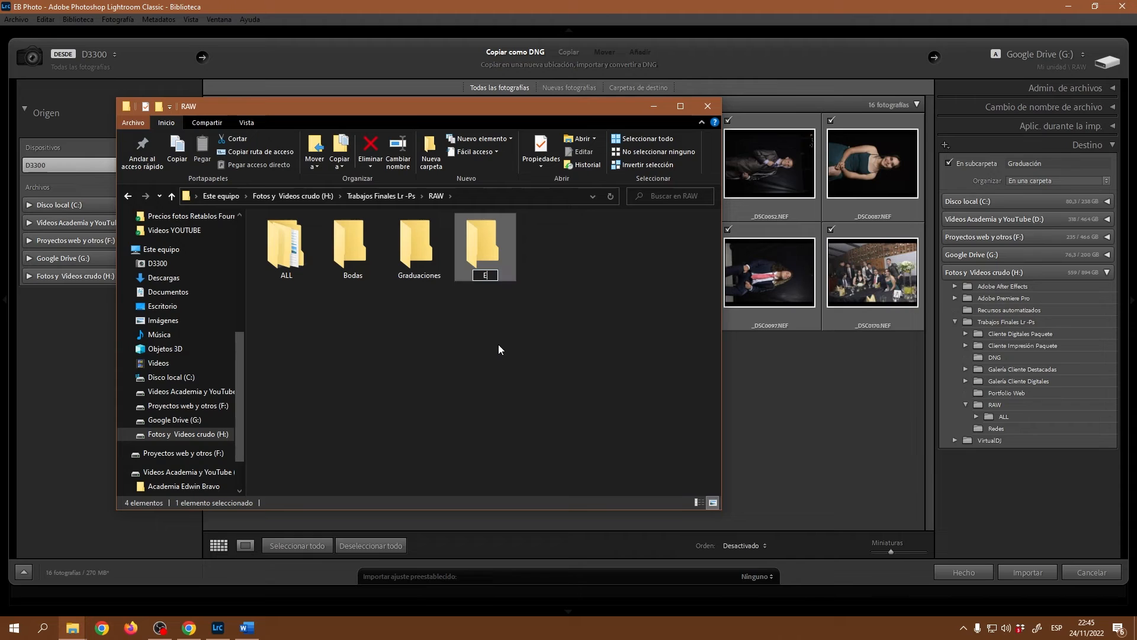
{"action": "type", "text": "mbarazo"}
{"action": "key", "text": "Return"}
{"action": "left_click", "coordinate": [500, 343]}
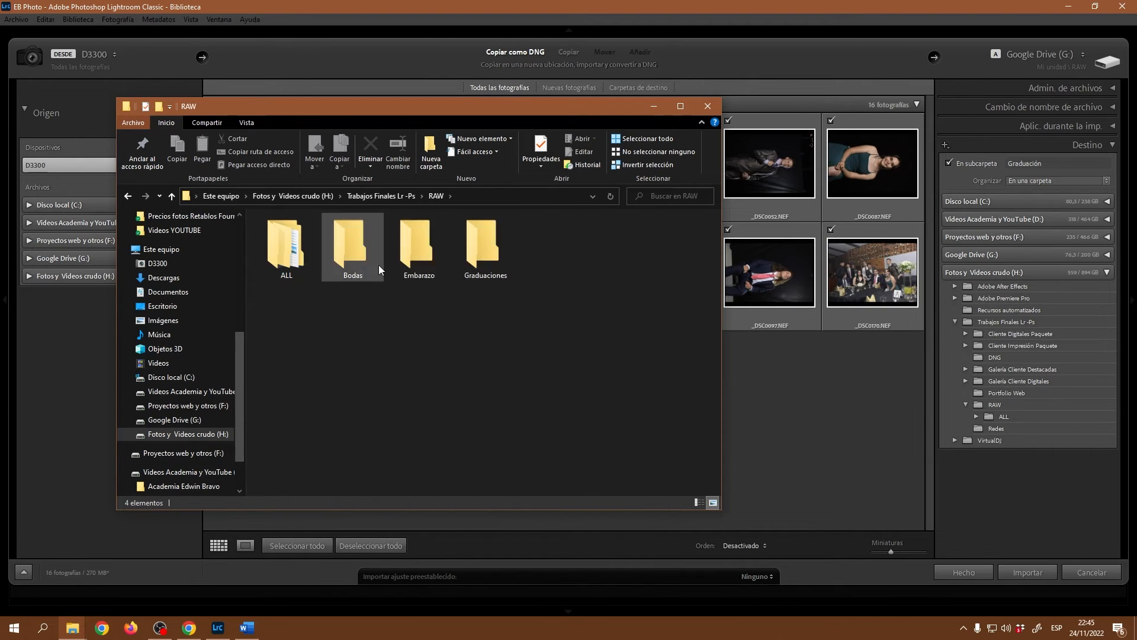
{"action": "left_click", "coordinate": [654, 106]}
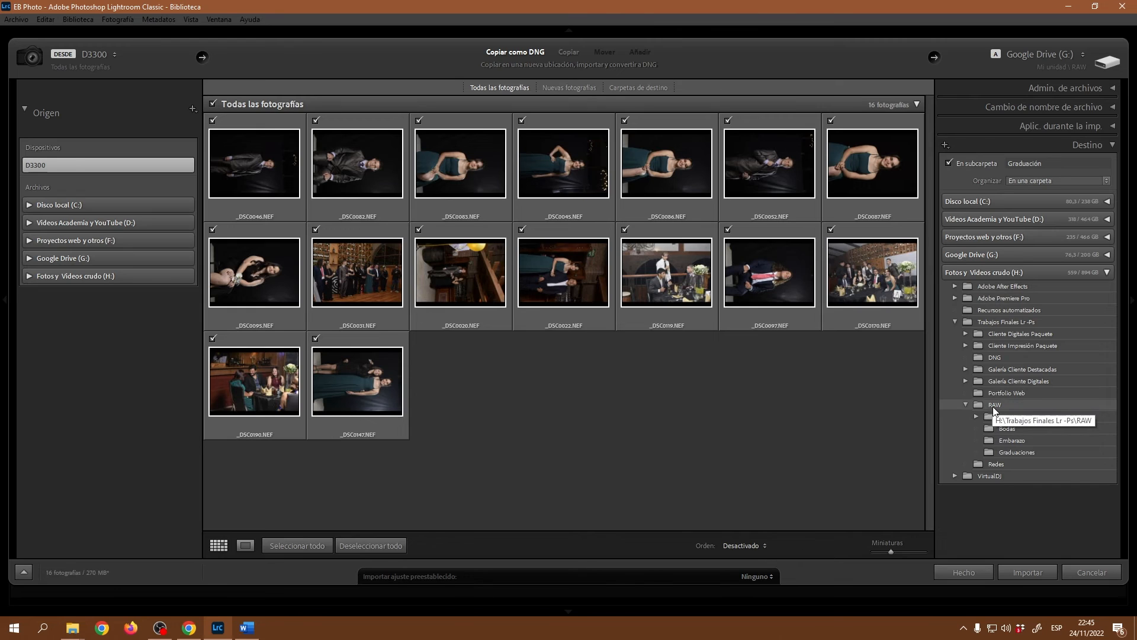
Step: Set the import destination to RAW's Graduaciones folder on H: and name the subfolder Graduación 2022 Sta Ana
{"action": "left_click", "coordinate": [1007, 453]}
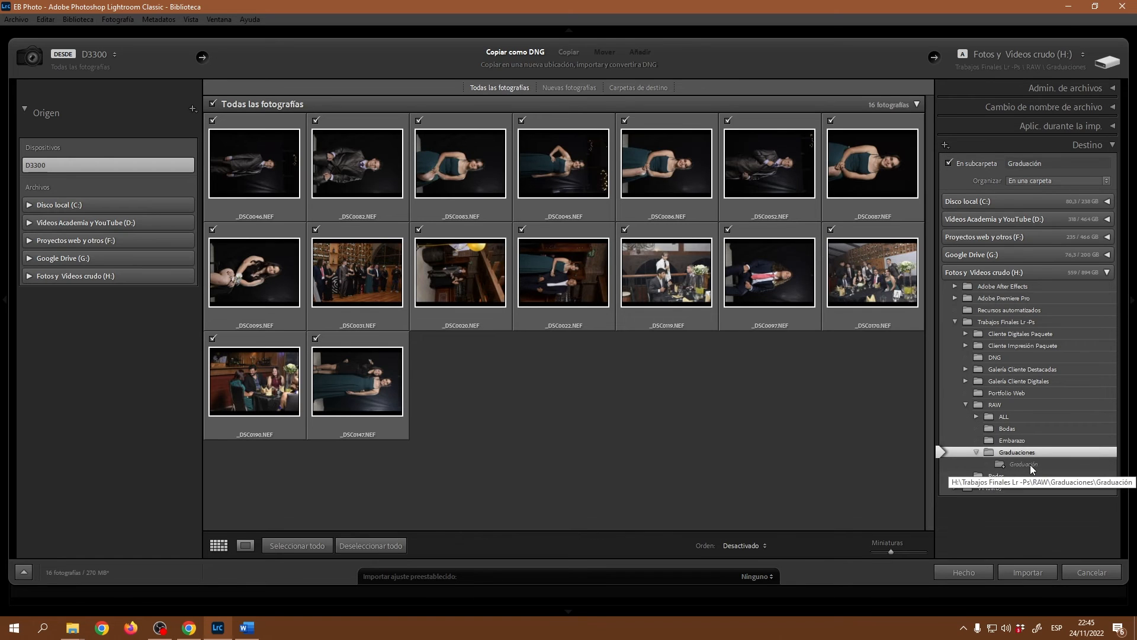
{"action": "left_click", "coordinate": [1047, 162]}
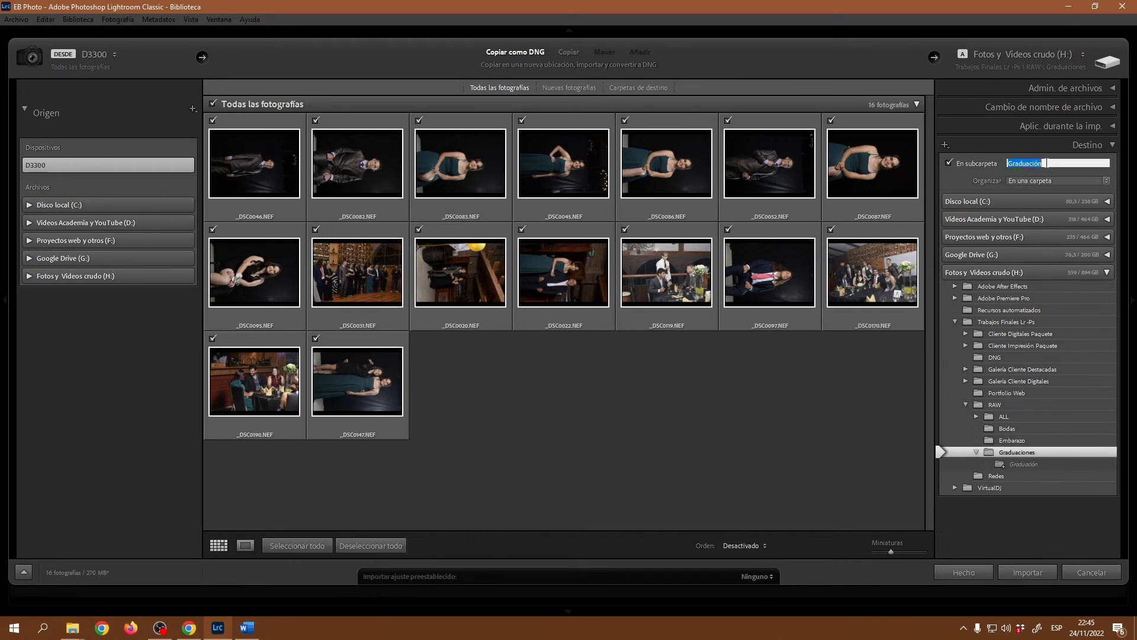
{"action": "left_click", "coordinate": [1046, 163]}
{"action": "double_click", "coordinate": [1045, 163]}
{"action": "key", "text": "End"}
{"action": "type", "text": "2022 Sta Ana"}
Step: Try out the photo selection by excluding all photos, marking the first four individually, and including all of them again
{"action": "left_click", "coordinate": [213, 104]}
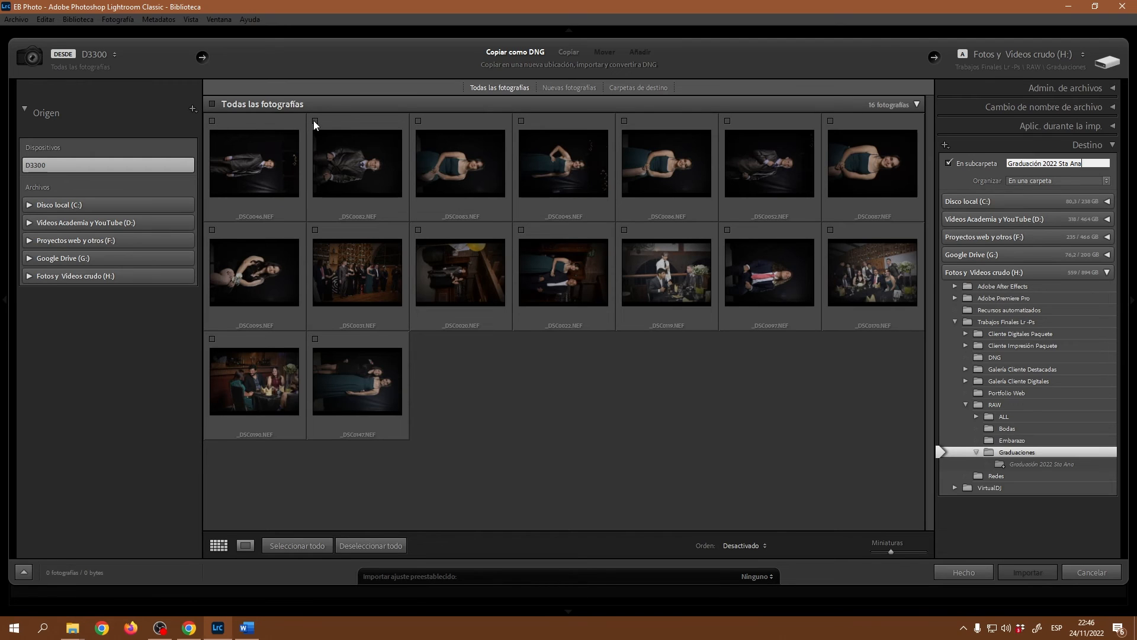
{"action": "left_click", "coordinate": [449, 158]}
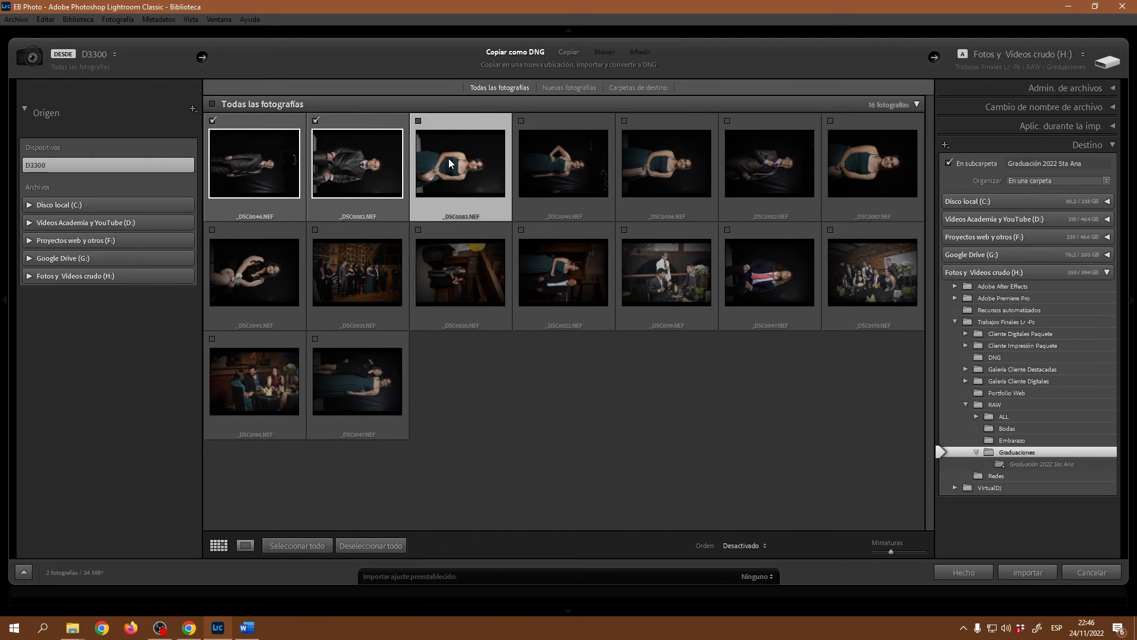
{"action": "left_click", "coordinate": [563, 159]}
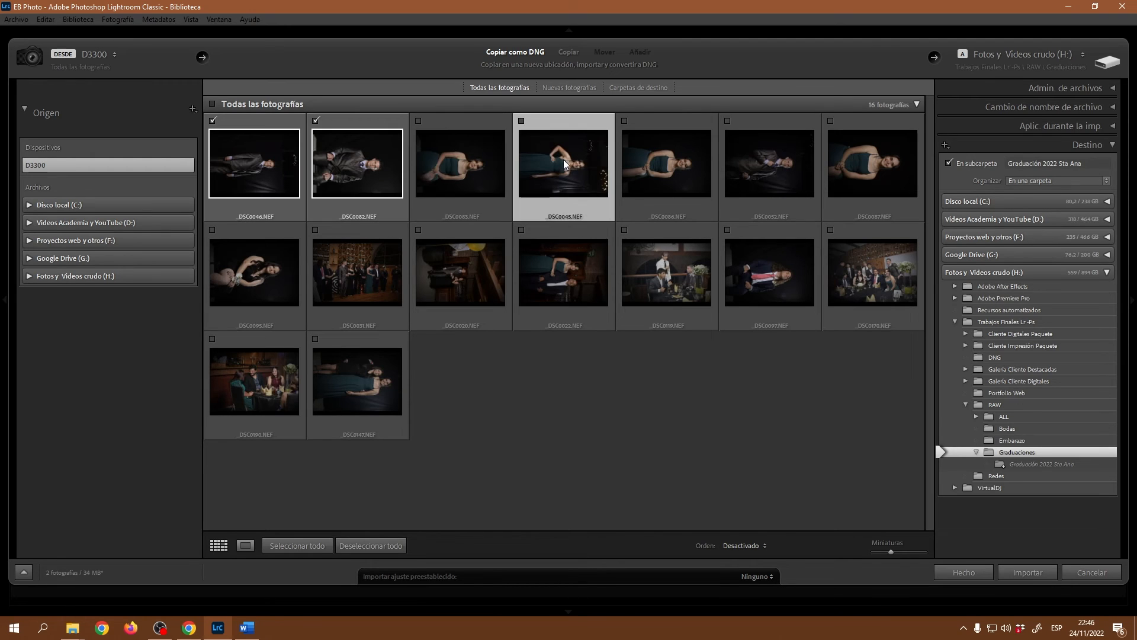
{"action": "left_click", "coordinate": [523, 121]}
{"action": "left_click", "coordinate": [419, 122]}
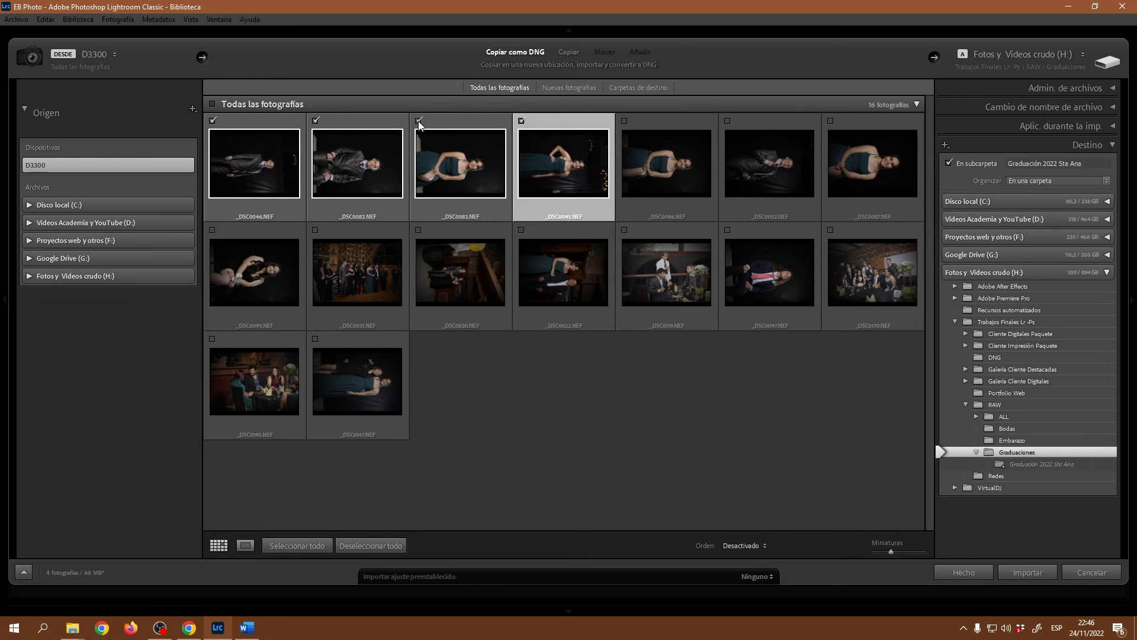
{"action": "left_click", "coordinate": [213, 105]}
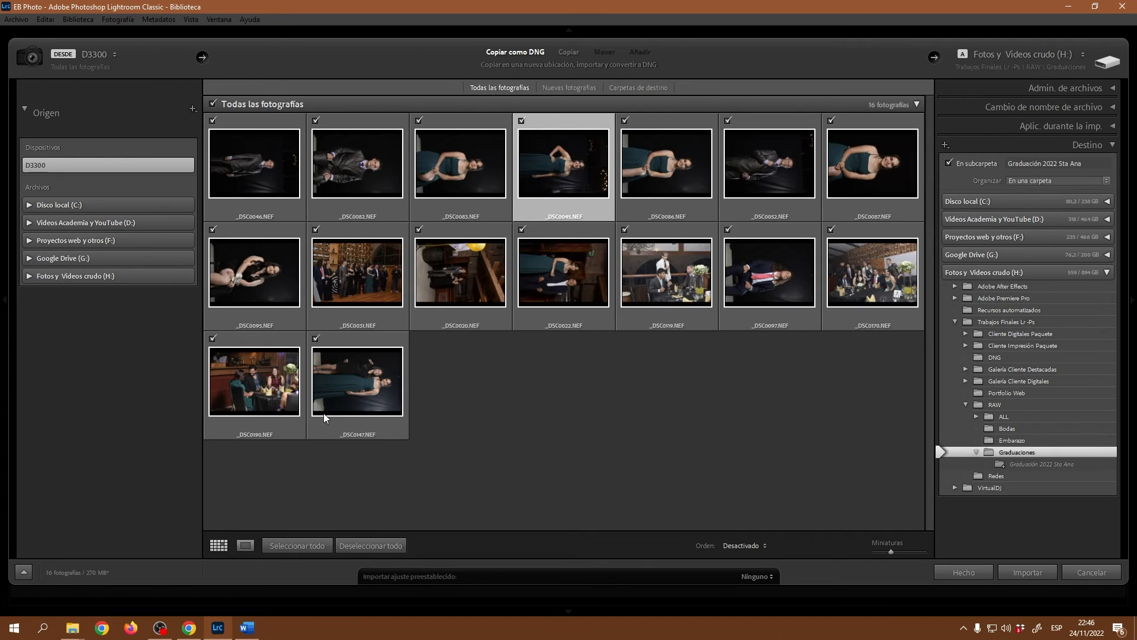
{"action": "left_click", "coordinate": [361, 546]}
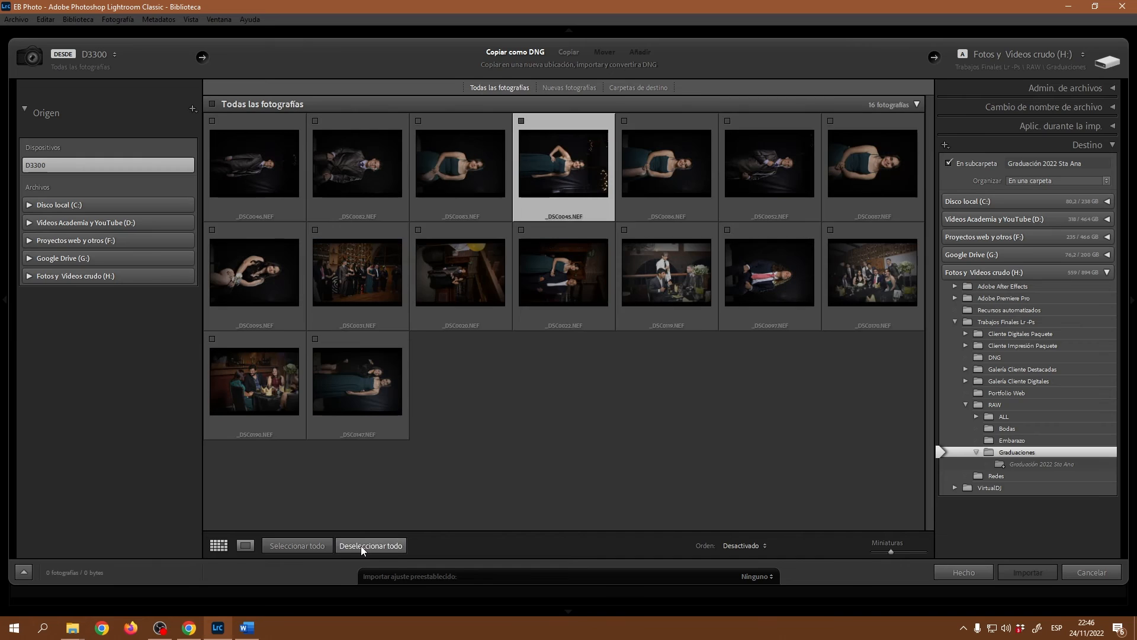
{"action": "left_click", "coordinate": [308, 545]}
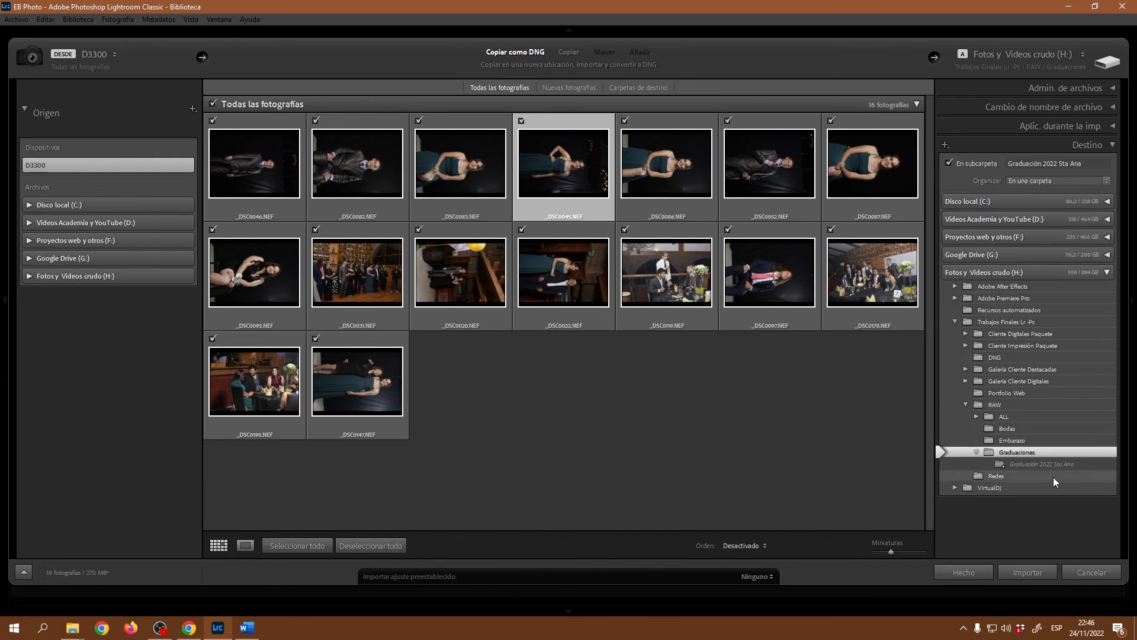
Step: Import all the selected photos as DNG and dismiss the conversion notice
{"action": "left_click", "coordinate": [1037, 574]}
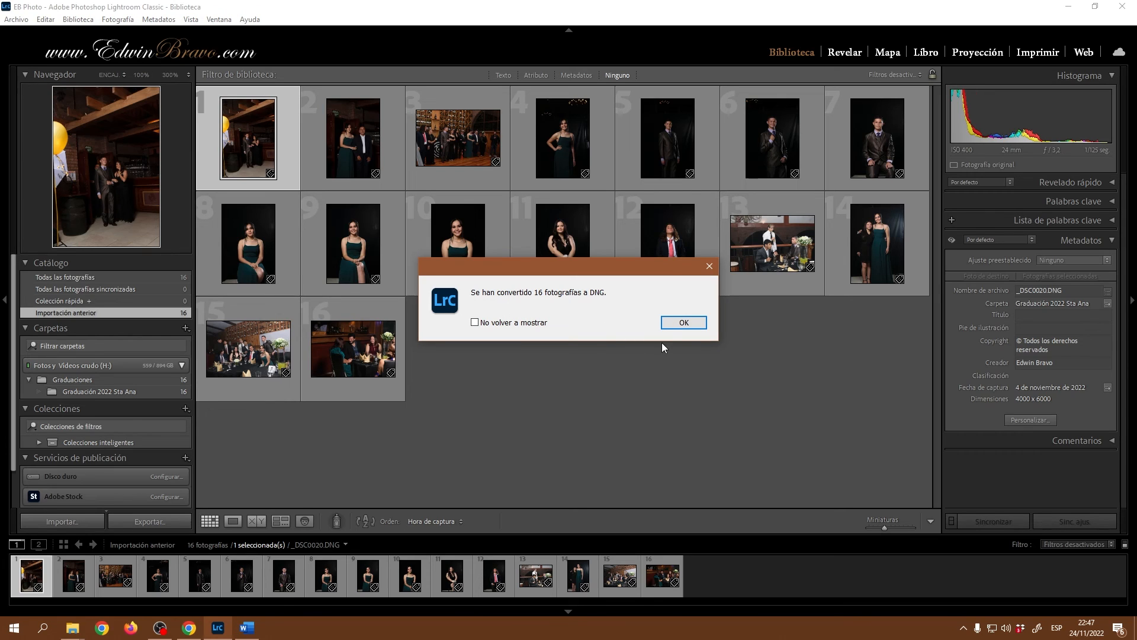
{"action": "left_click", "coordinate": [675, 324]}
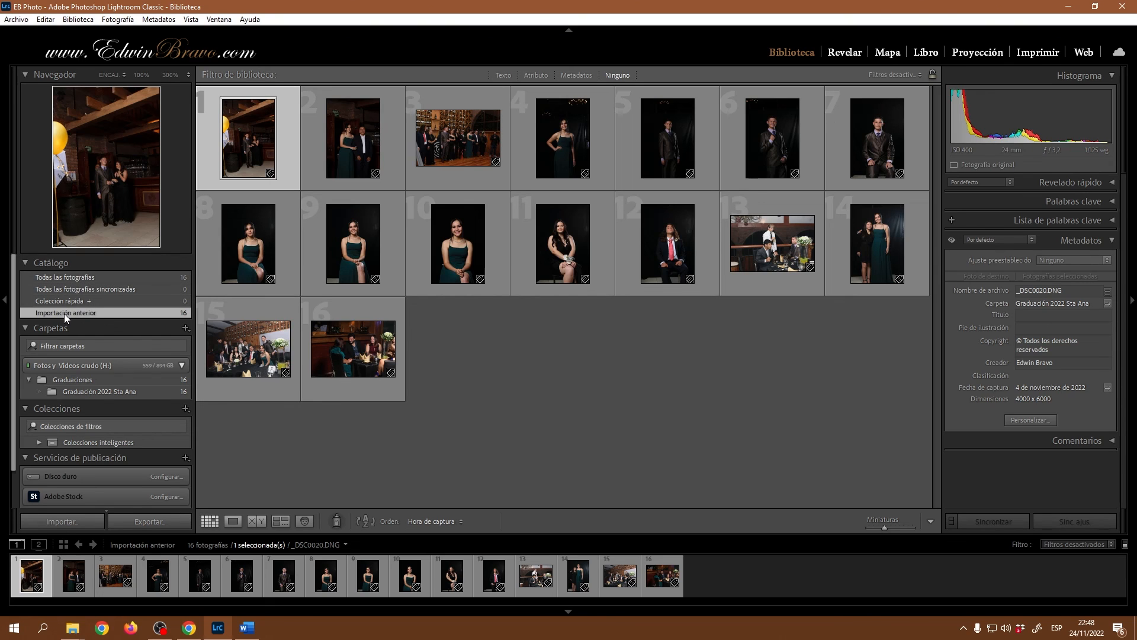
Step: Collapse the Catálogo, Servicios de publicación and Colecciones sections, leaving Carpetas expanded
{"action": "left_click", "coordinate": [27, 264]}
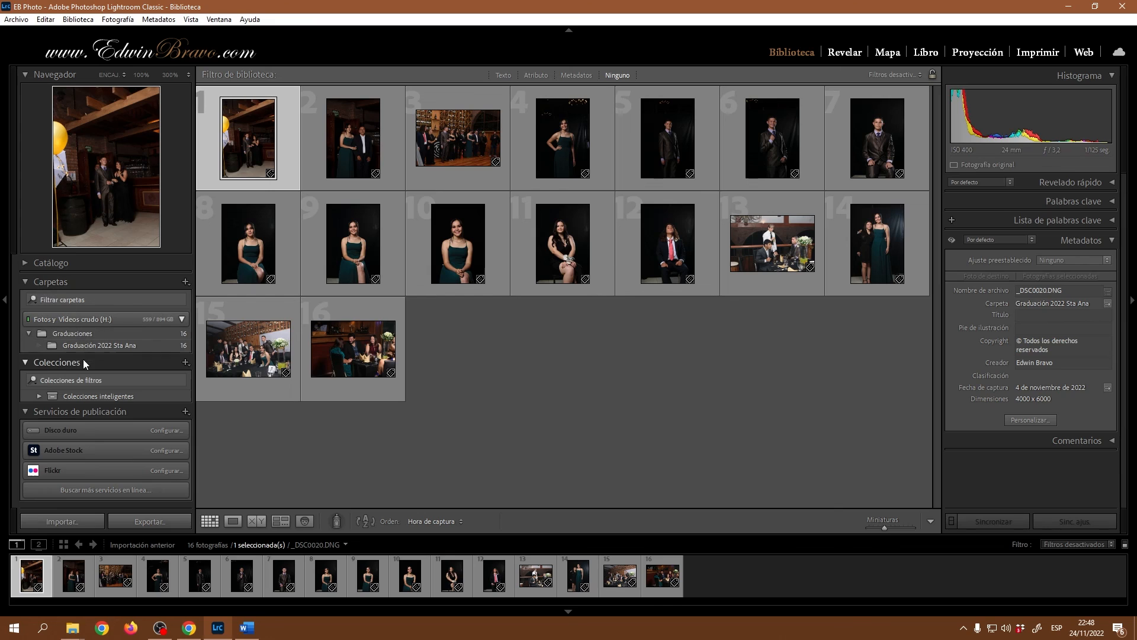
{"action": "left_click", "coordinate": [24, 411]}
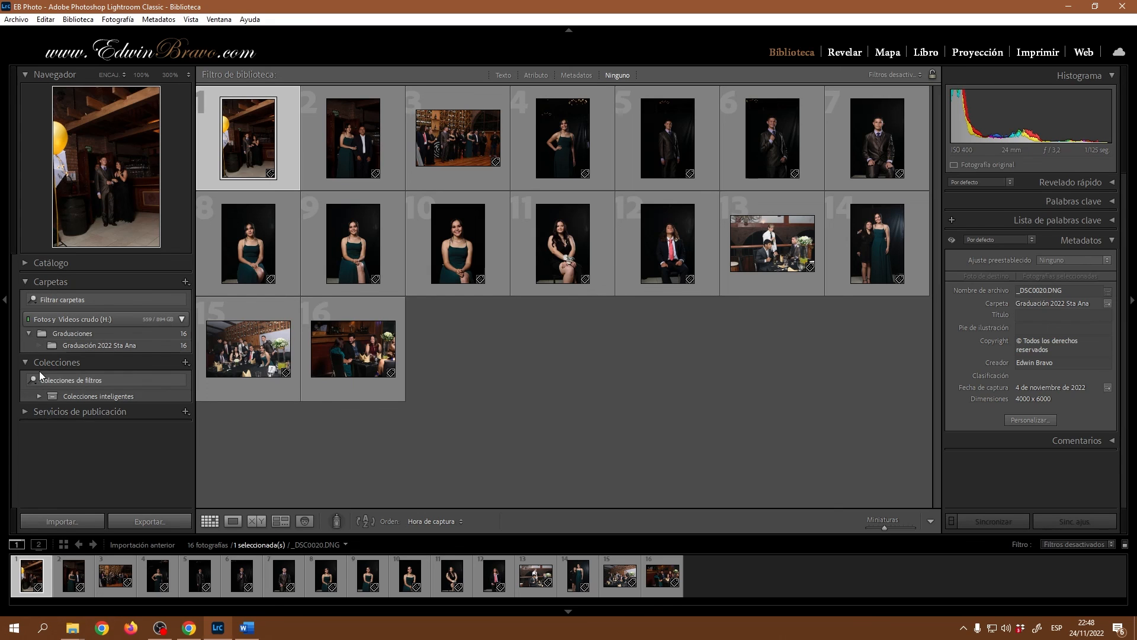
{"action": "left_click", "coordinate": [25, 363]}
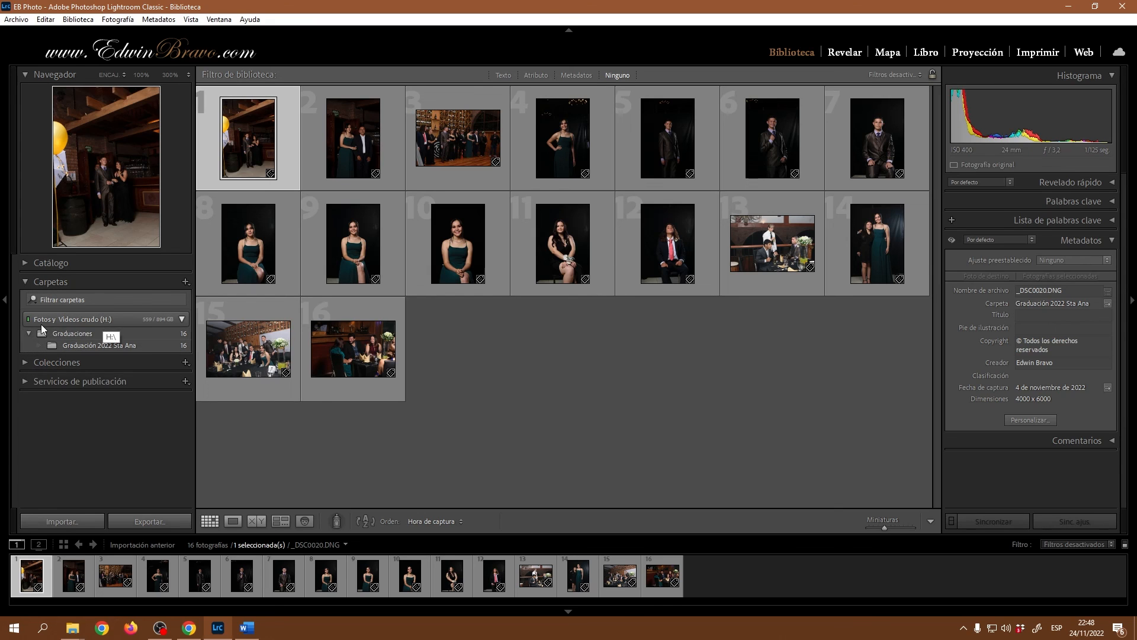